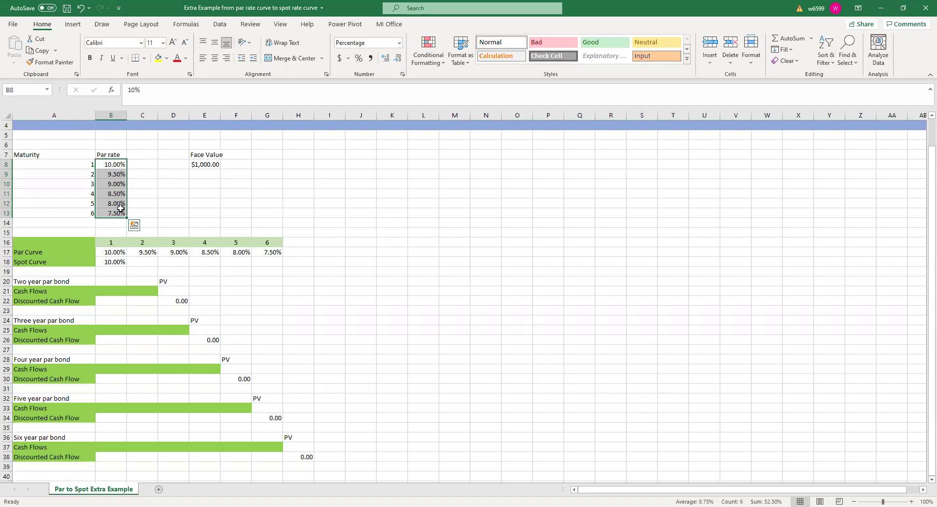
# Review the $1,000 face value, the par curve row and the year-1 spot rate
pyautogui.click(201, 166)
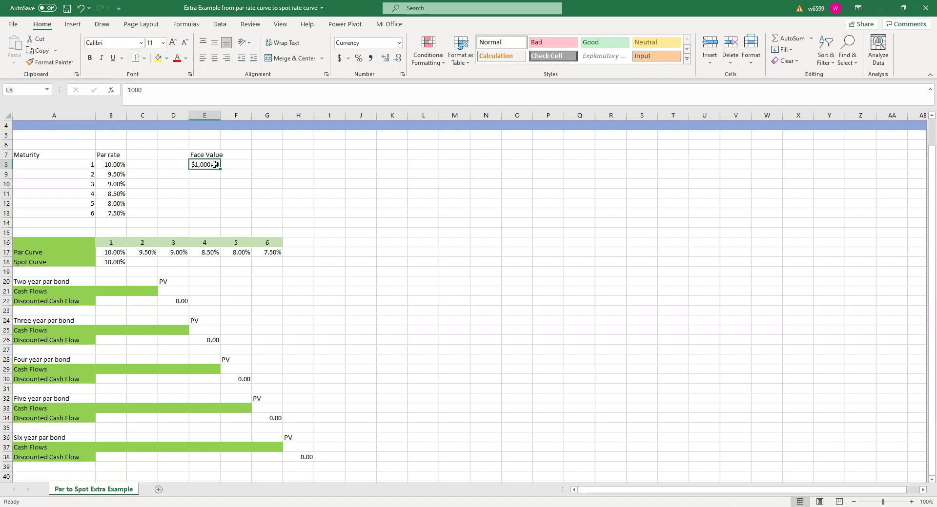
pyautogui.click(112, 253)
pyautogui.moveTo(128, 250); pyautogui.dragTo(271, 254)
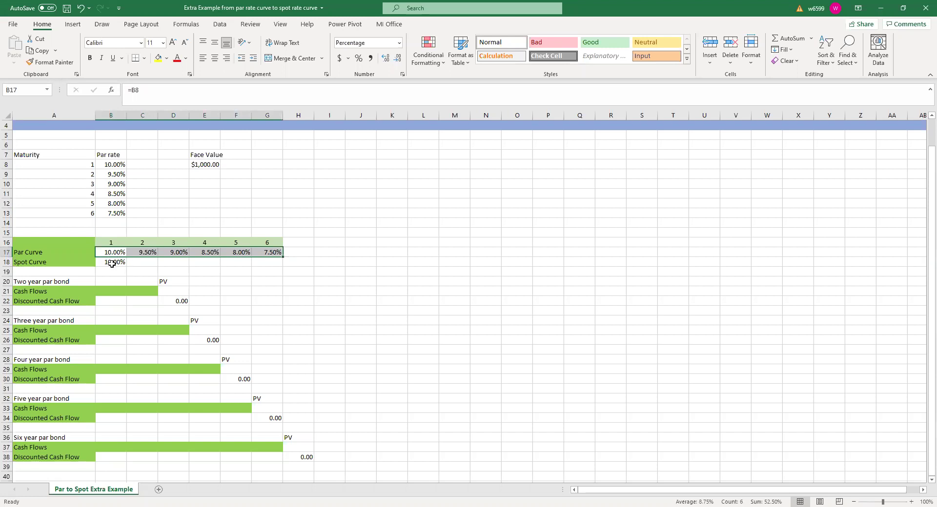
pyautogui.click(112, 262)
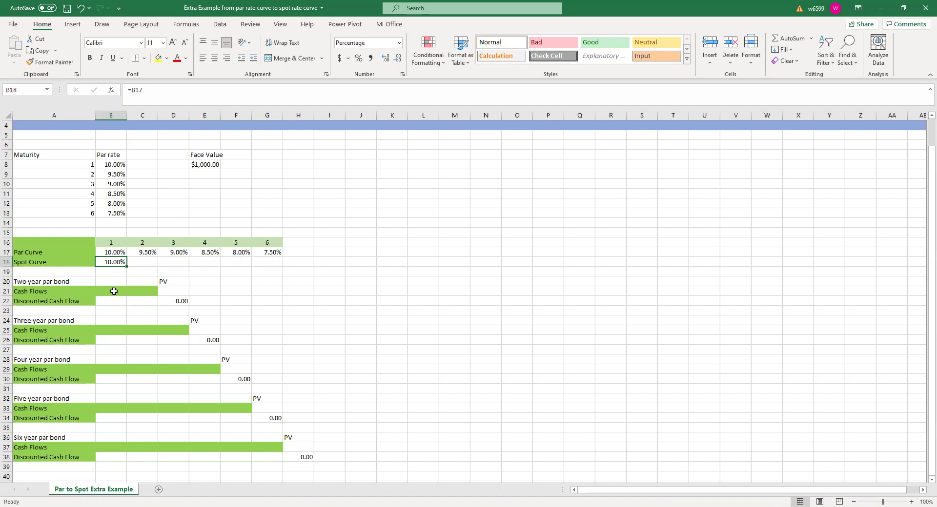
# Enter a 1% starting guess for the year-2 spot rate in C18
pyautogui.click(141, 262)
pyautogui.write('1')
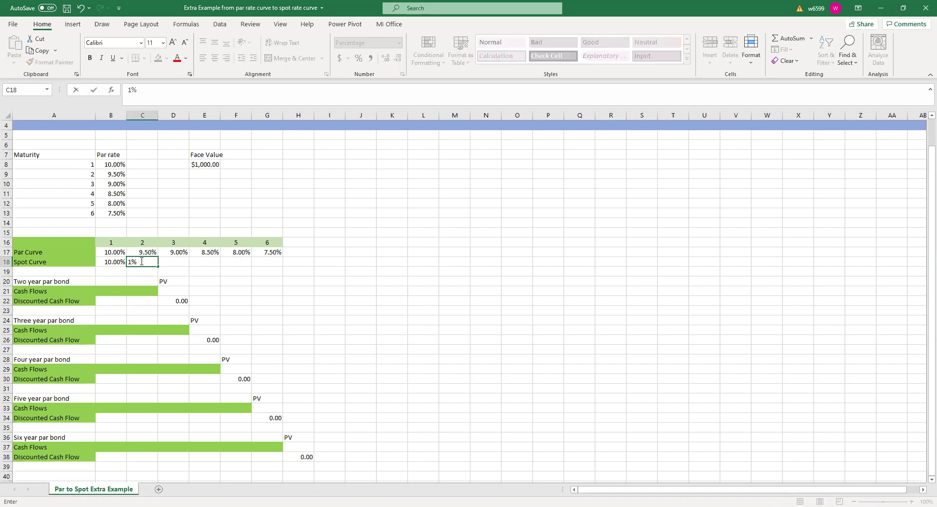
pyautogui.press('Return')
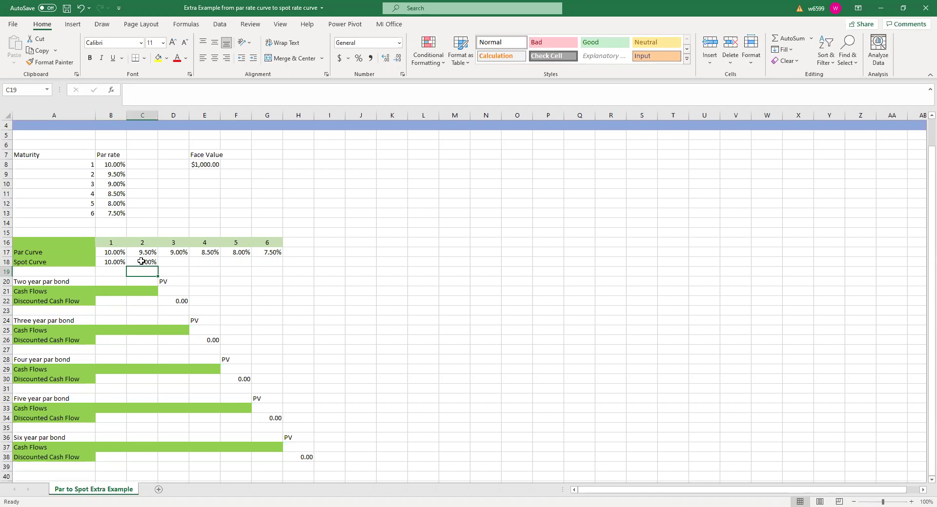
pyautogui.click(141, 261)
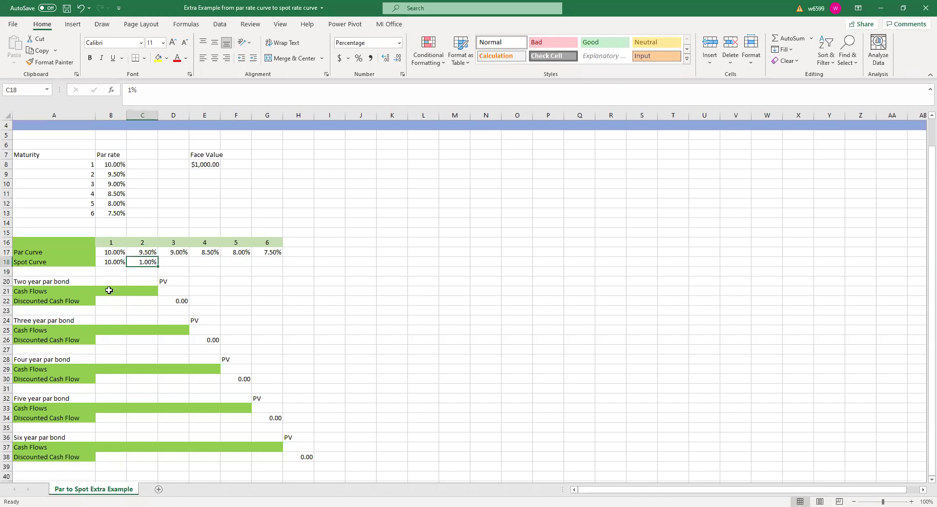
pyautogui.click(72, 283)
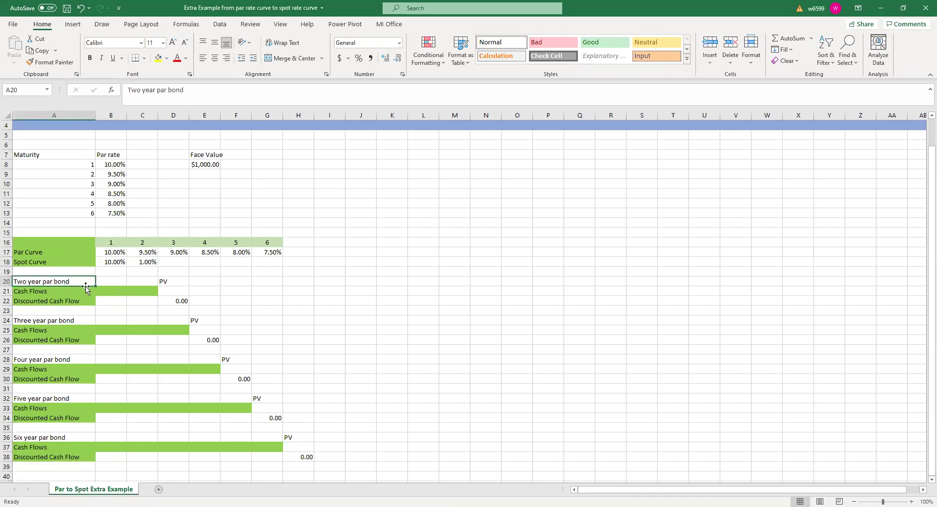
# Enter the year-1 coupon =$C$17*$E$8 in B21, giving $95.00
pyautogui.click(111, 292)
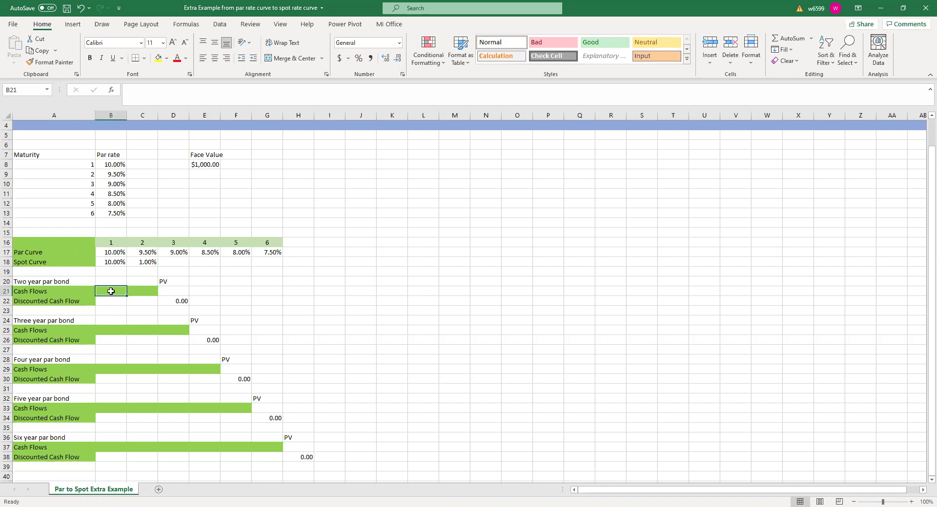
pyautogui.write('=')
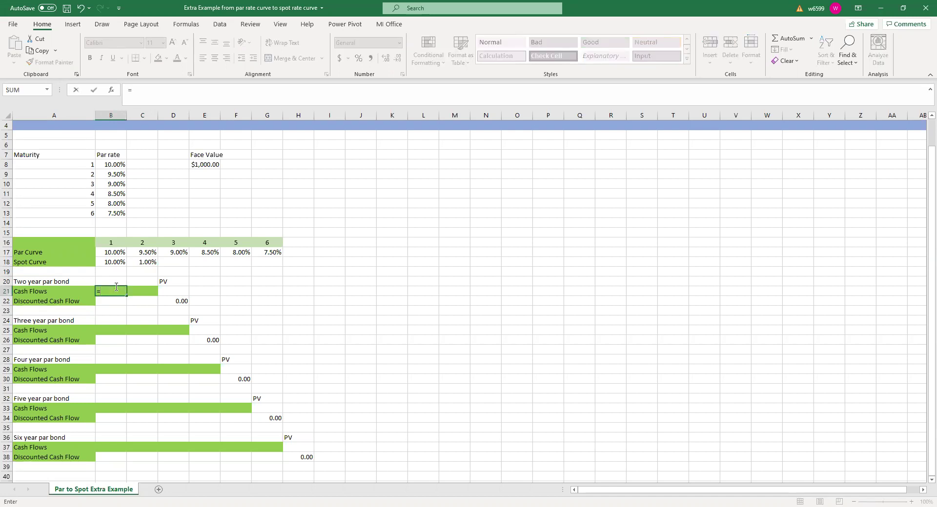
pyautogui.click(139, 254)
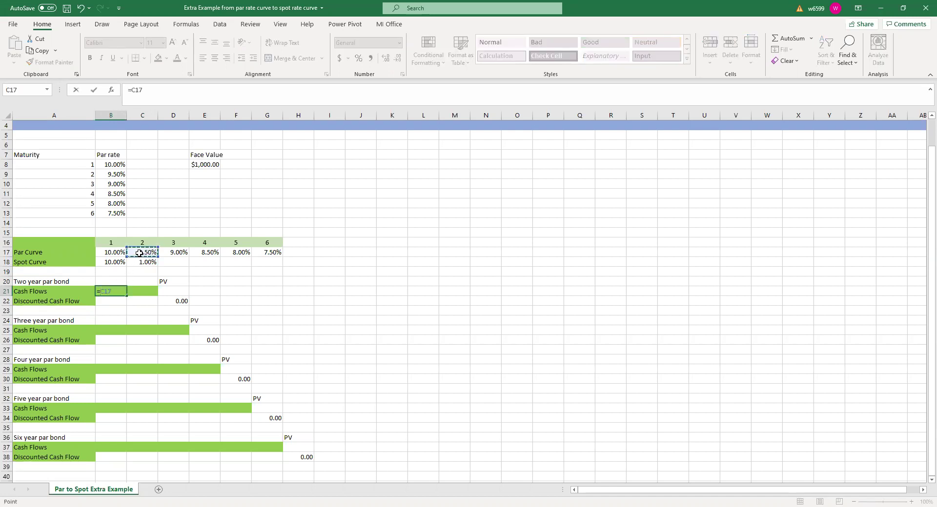
pyautogui.write('*')
pyautogui.click(195, 164)
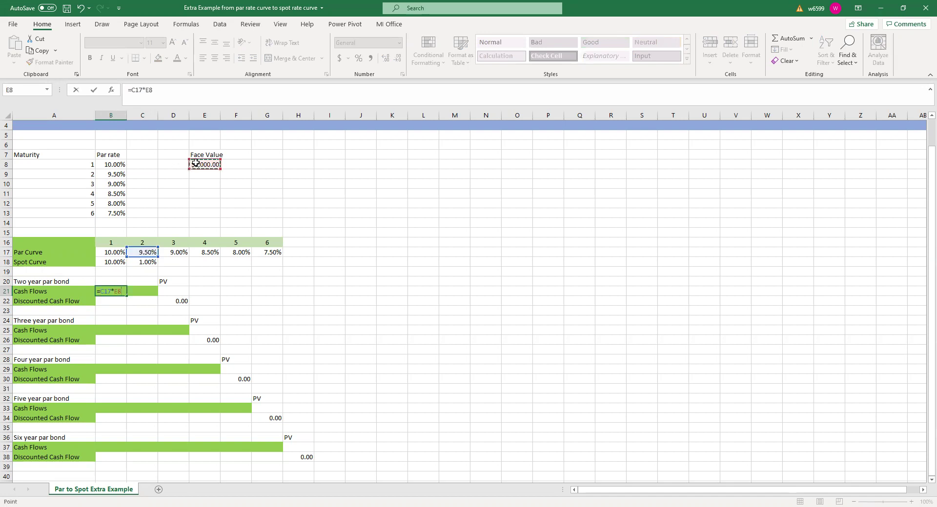
pyautogui.moveTo(154, 91); pyautogui.dragTo(97, 96)
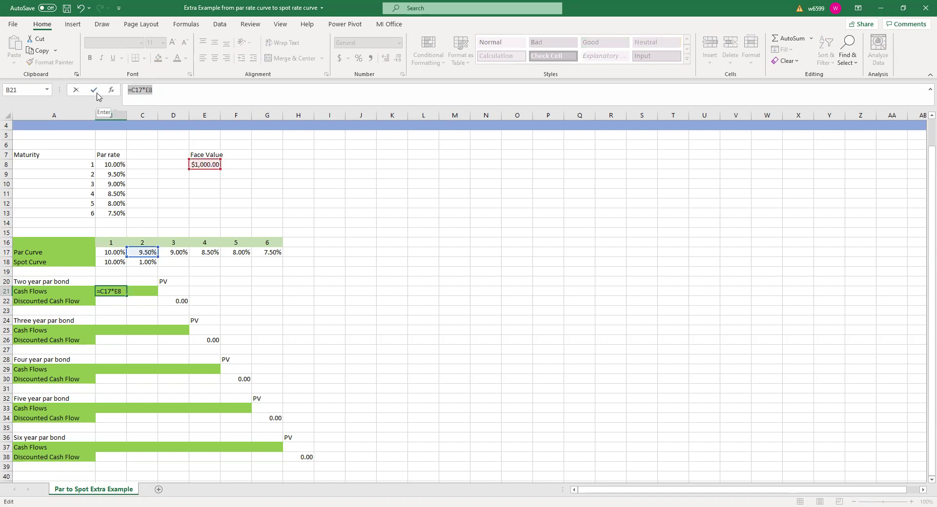
pyautogui.press('F4')
pyautogui.press('Return')
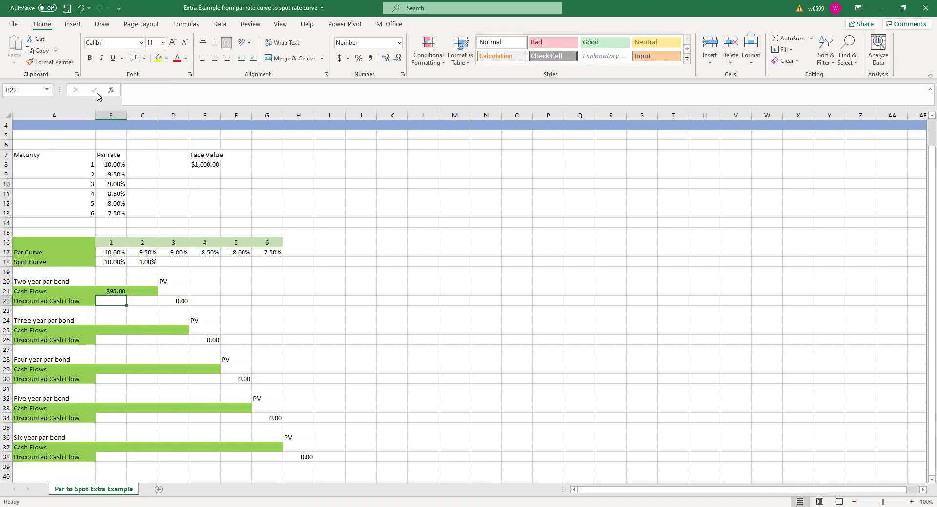
# Copy the coupon into C21 and add $E$8 so year 2 shows $1,095.00
pyautogui.click(117, 291)
pyautogui.moveTo(126, 296); pyautogui.dragTo(154, 293)
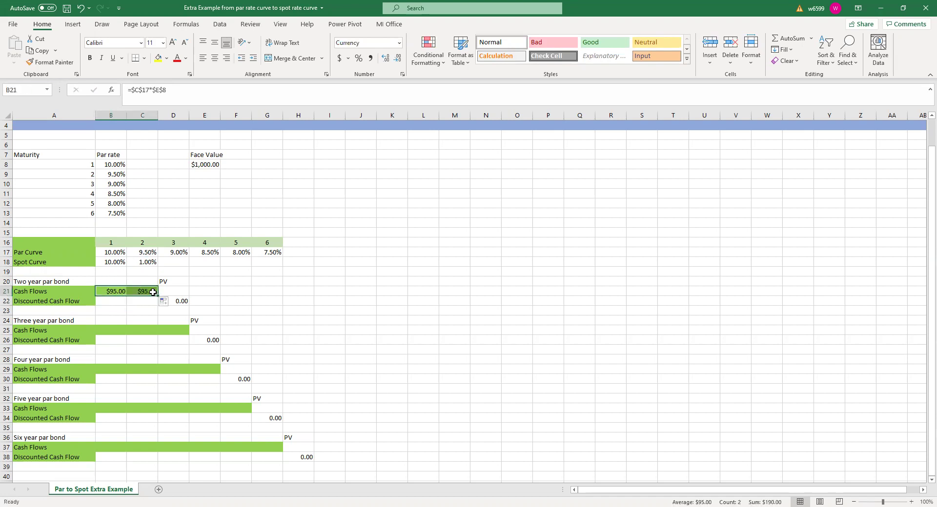
pyautogui.click(146, 291)
pyautogui.click(201, 92)
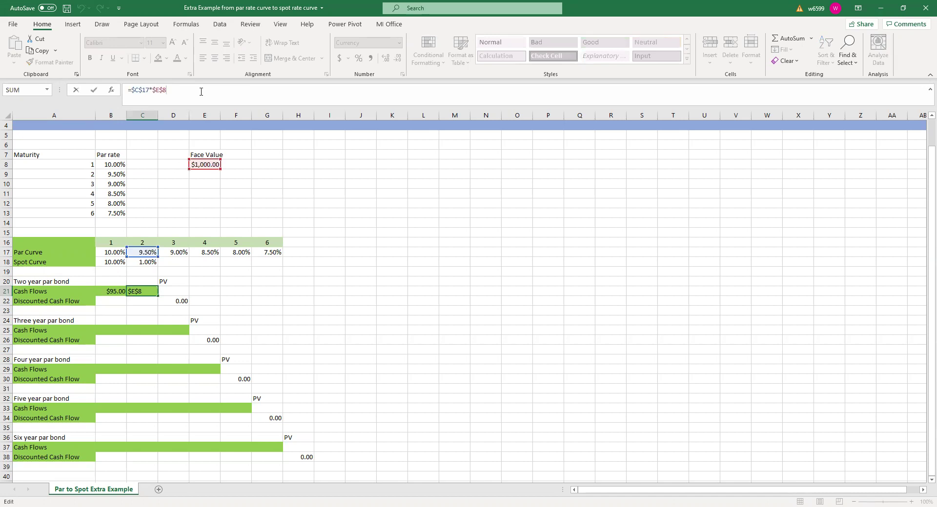
pyautogui.write('+')
pyautogui.click(205, 164)
pyautogui.doubleClick(170, 90)
pyautogui.press('F4')
pyautogui.press('Return')
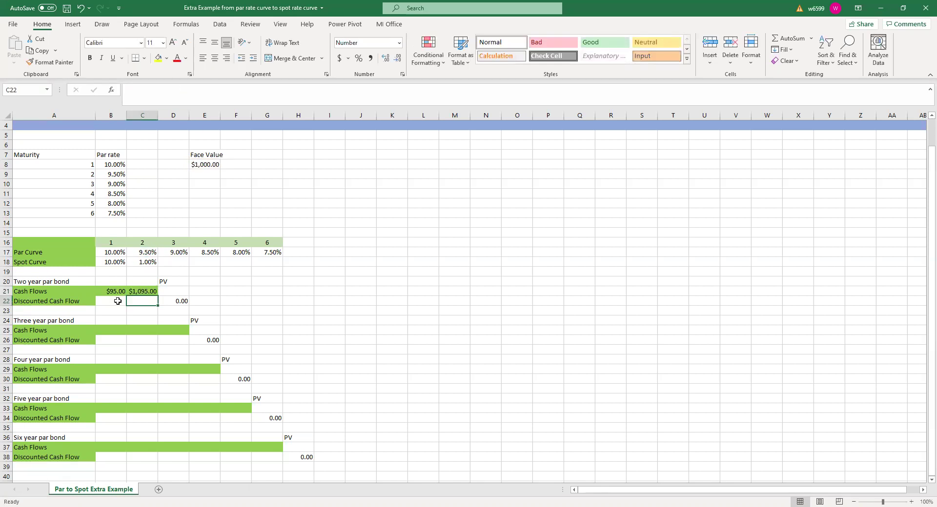
pyautogui.click(117, 301)
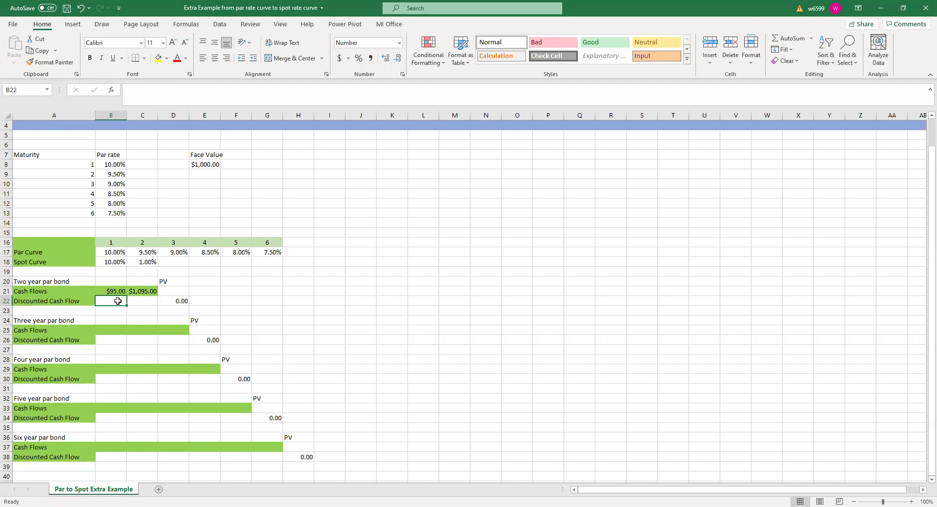
# Enter =B21/(1+B18)^B16 in B22 and fill to C22, giving 86.36 and 1073.42
pyautogui.write('=')
pyautogui.click(117, 291)
pyautogui.write('/(')
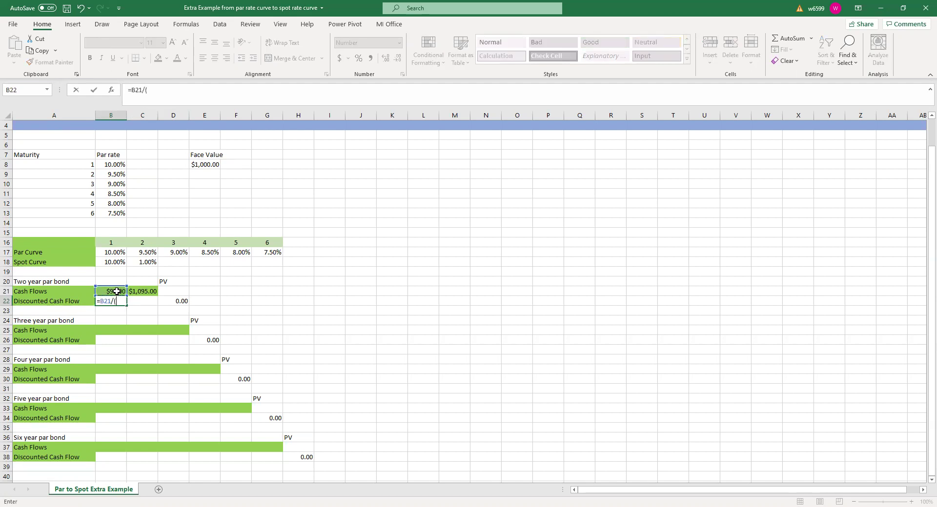
pyautogui.write('1+')
pyautogui.click(120, 262)
pyautogui.write(')^')
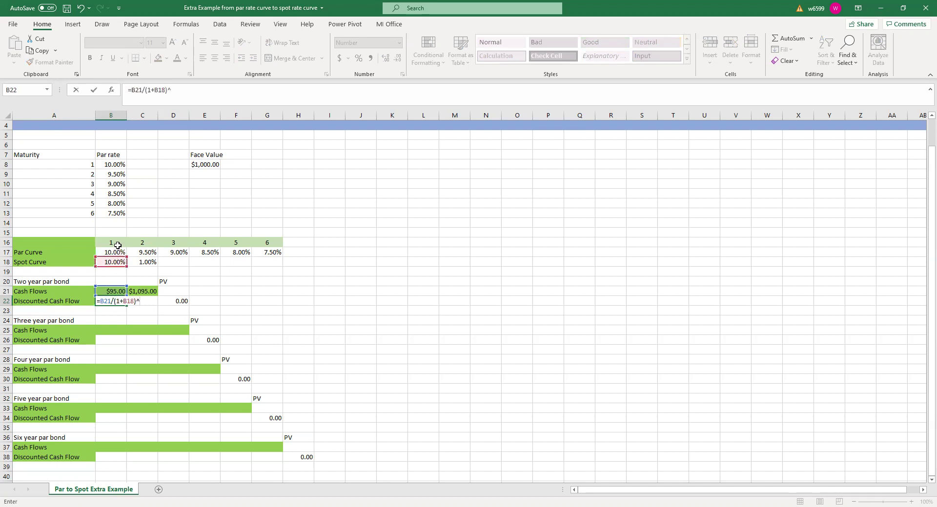
pyautogui.click(114, 243)
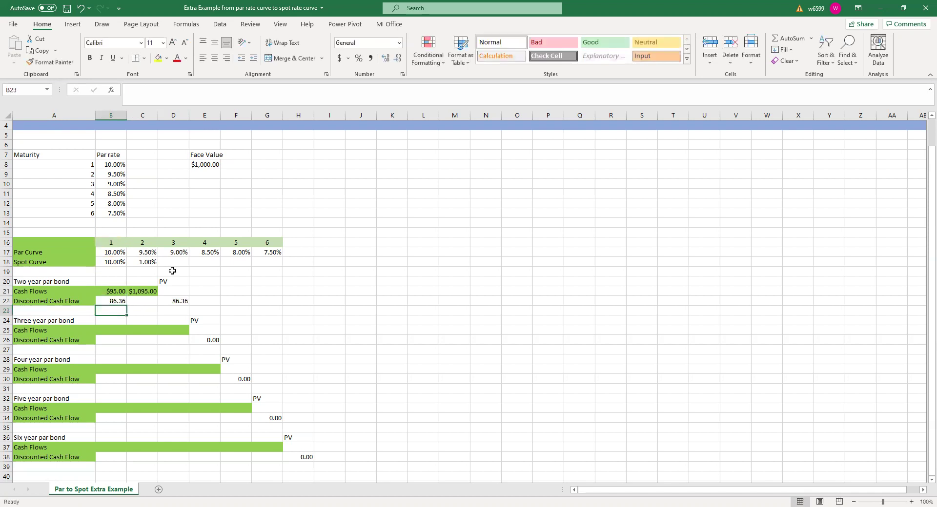
pyautogui.press('Return')
pyautogui.click(117, 301)
pyautogui.moveTo(127, 303); pyautogui.dragTo(149, 303)
# Review the 1% spot guess and the two-year bond's PV sum of 1159.79
pyautogui.click(144, 262)
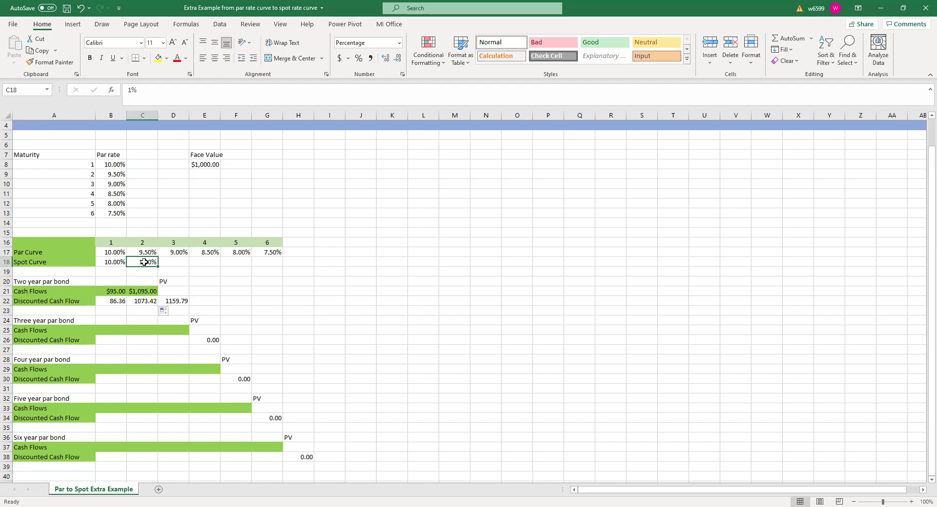
pyautogui.click(170, 302)
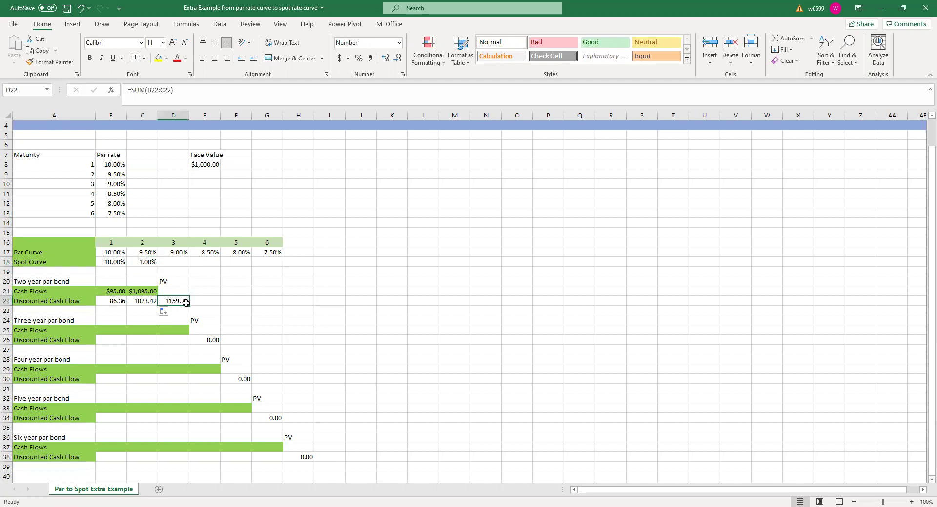
pyautogui.click(147, 259)
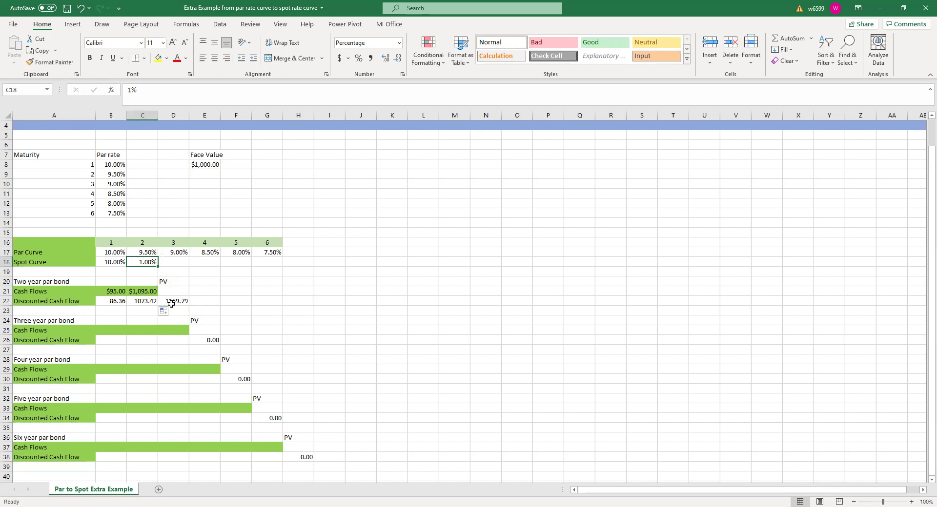
pyautogui.click(171, 302)
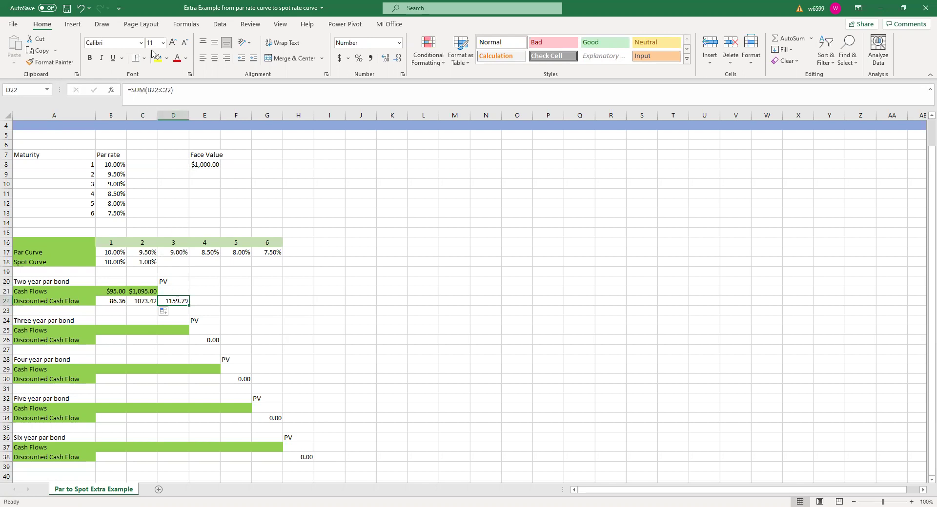
pyautogui.click(218, 27)
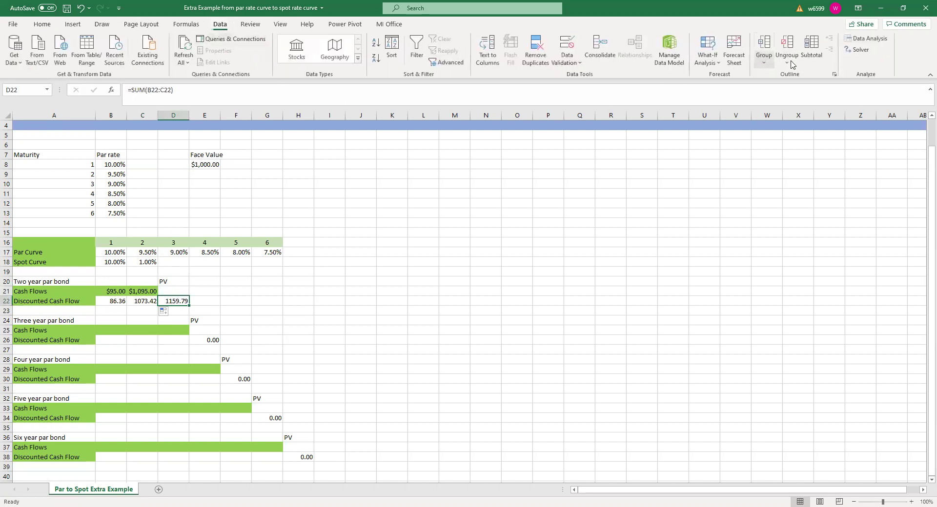
# Run Solver setting D22 to 1000 by changing C18, yielding a 9.48% spot rate
pyautogui.click(858, 53)
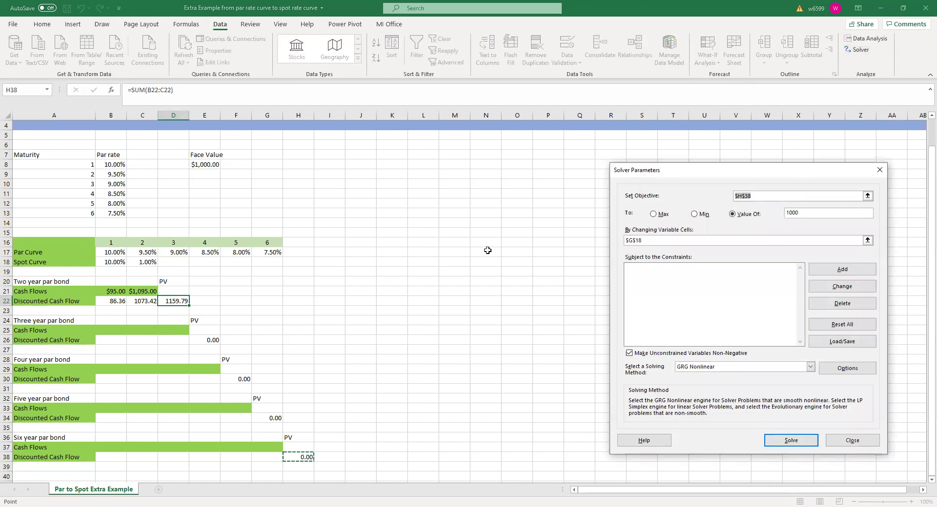
pyautogui.click(178, 300)
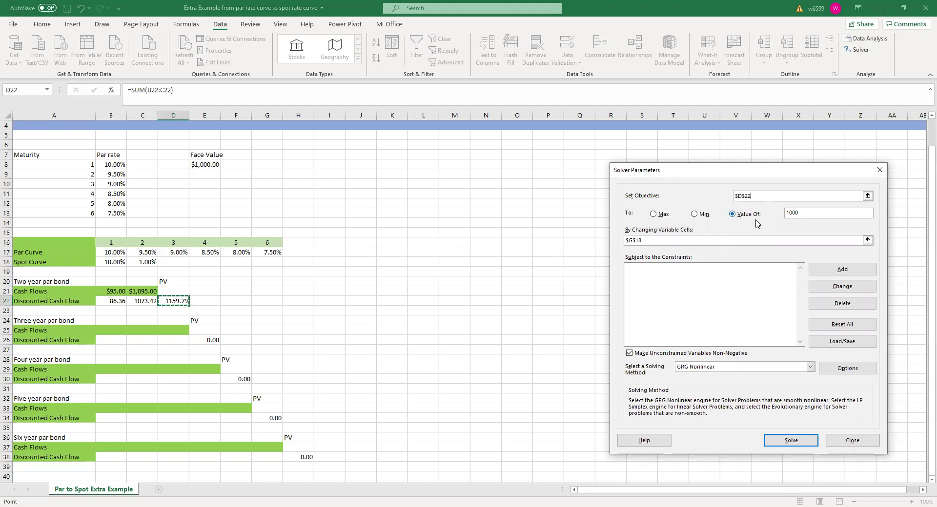
pyautogui.moveTo(645, 240); pyautogui.dragTo(584, 238)
pyautogui.click(143, 262)
pyautogui.click(780, 447)
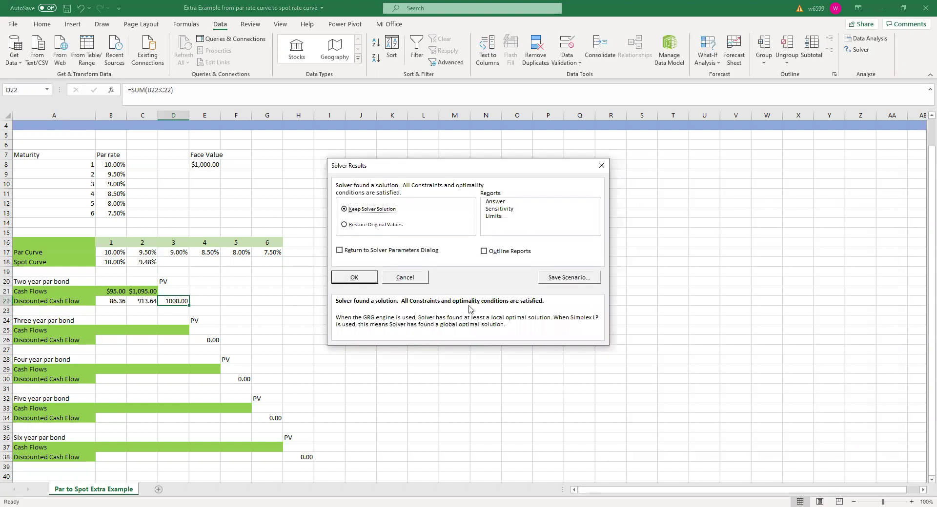
pyautogui.click(355, 277)
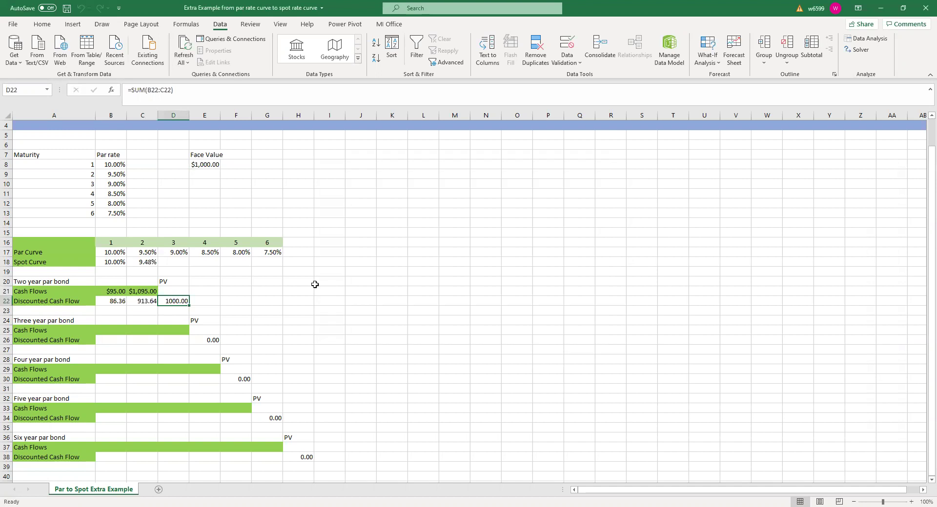
# Enter a 1% starting guess for the three-year spot rate in D18
pyautogui.click(136, 262)
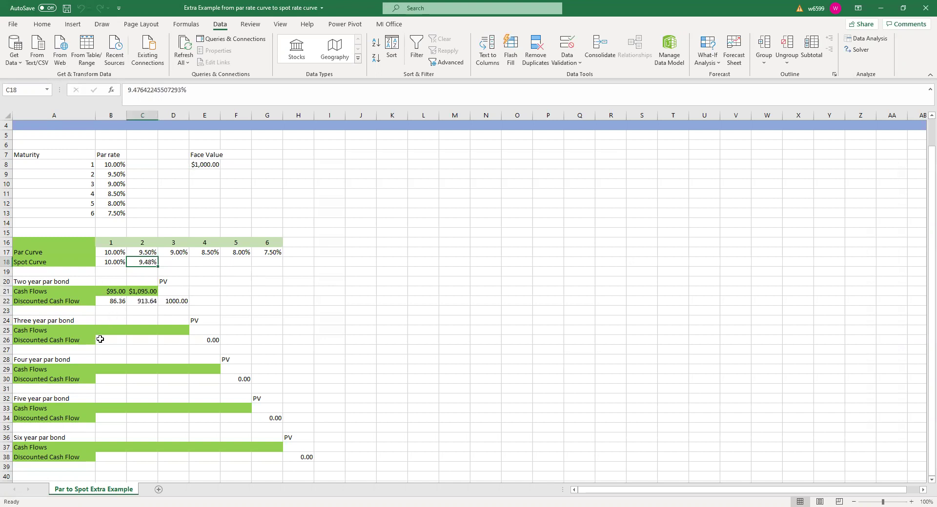
pyautogui.click(183, 262)
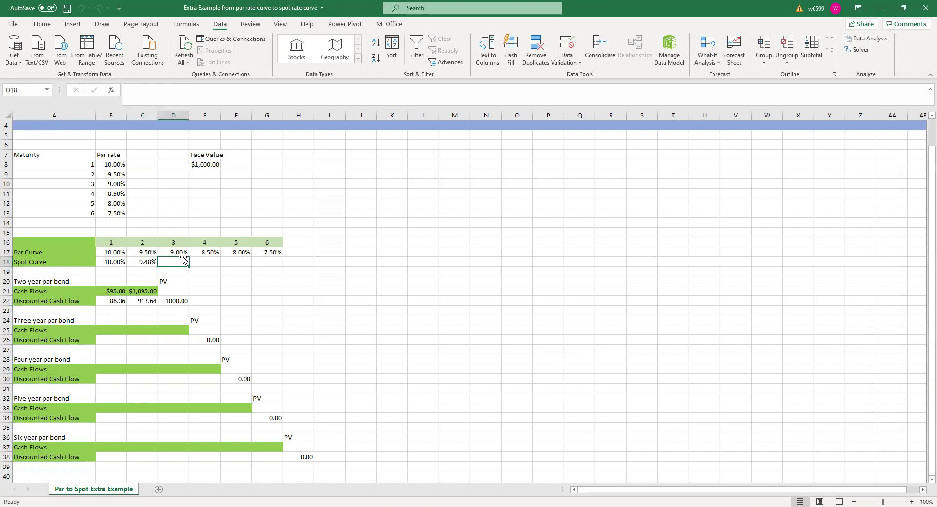
pyautogui.write('1')
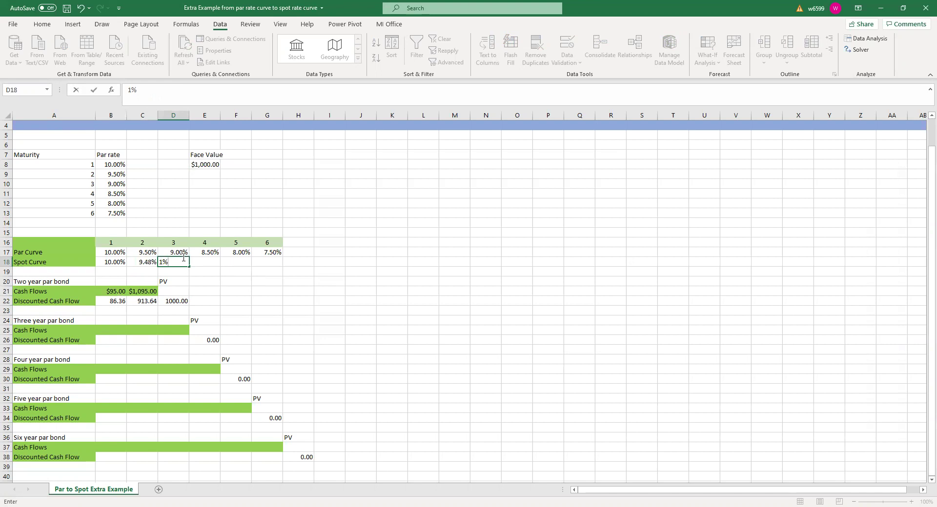
pyautogui.press('Return')
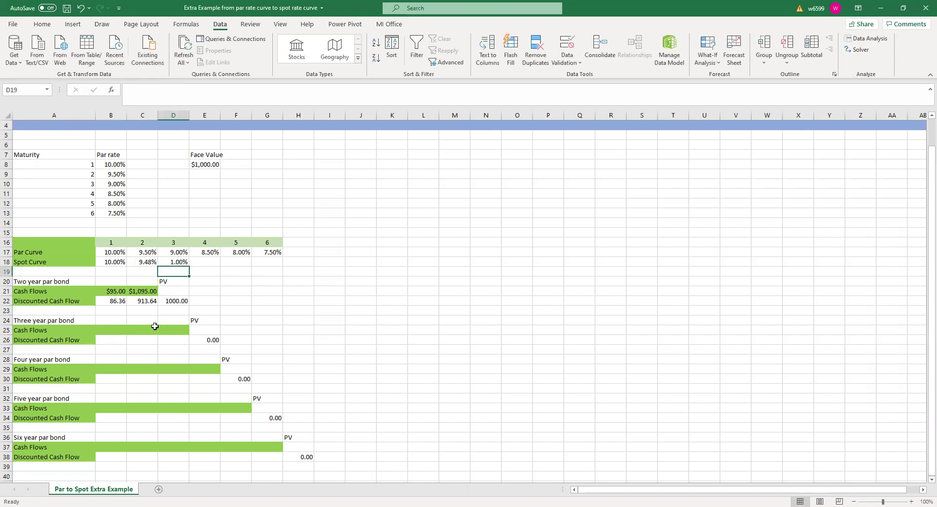
# Enter the $90.00 coupon formula =$D$17*$E$8 in B25
pyautogui.click(116, 332)
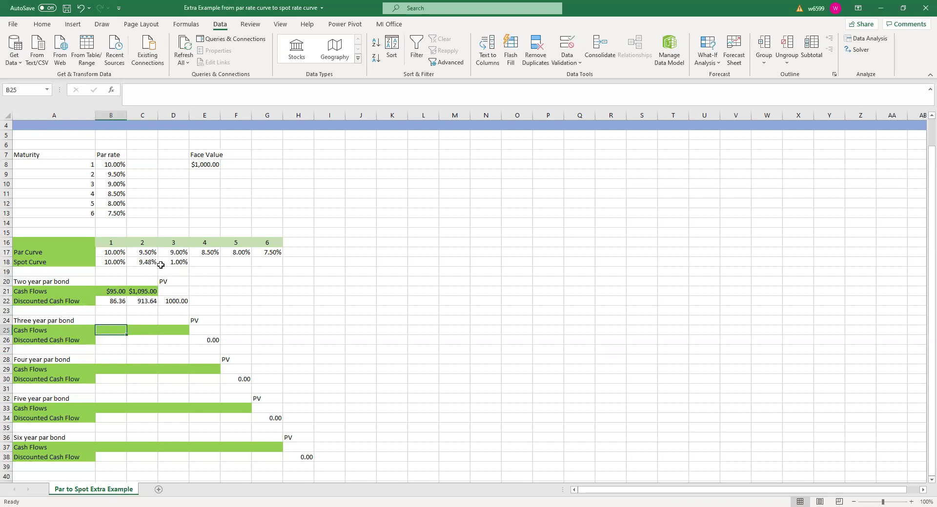
pyautogui.click(163, 263)
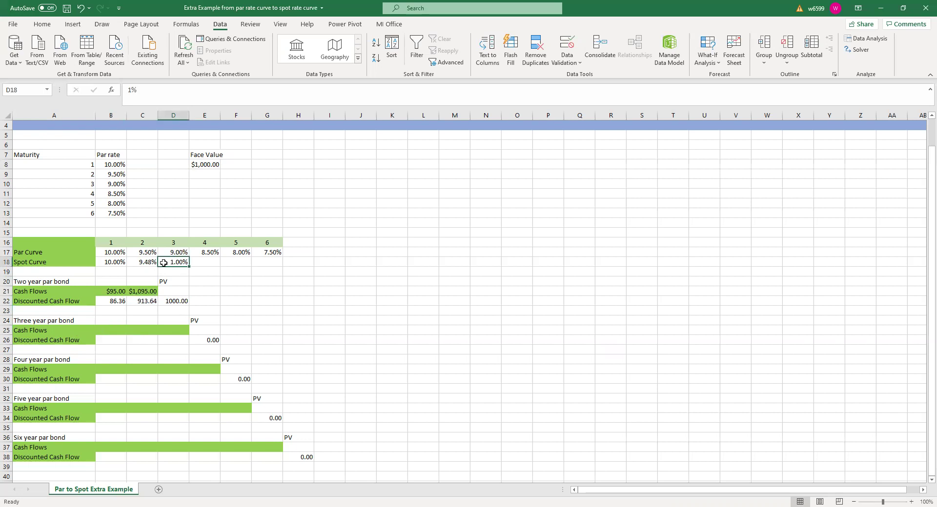
pyautogui.click(104, 321)
pyautogui.click(103, 329)
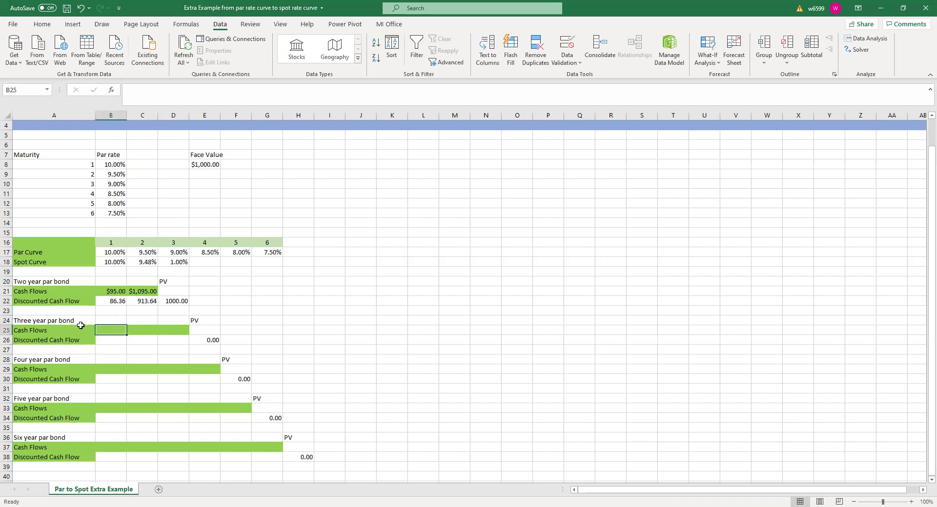
pyautogui.write('=')
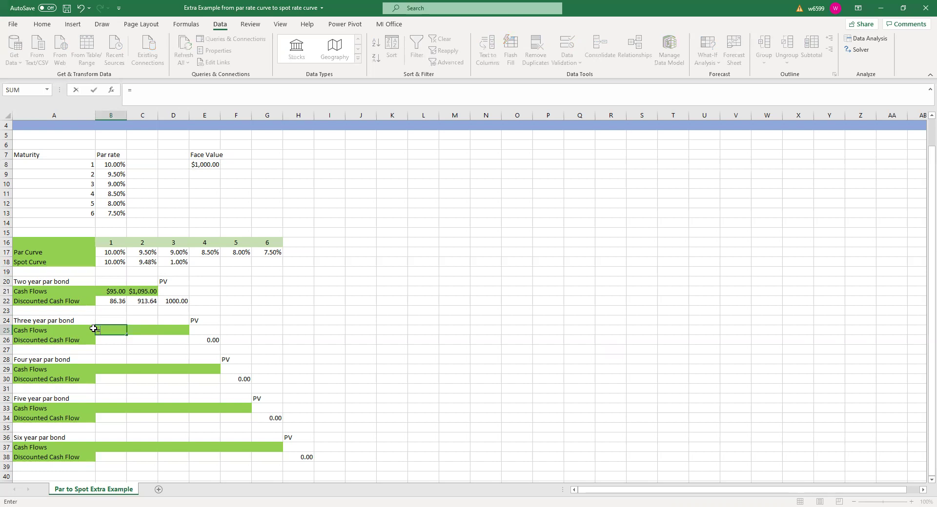
pyautogui.click(180, 252)
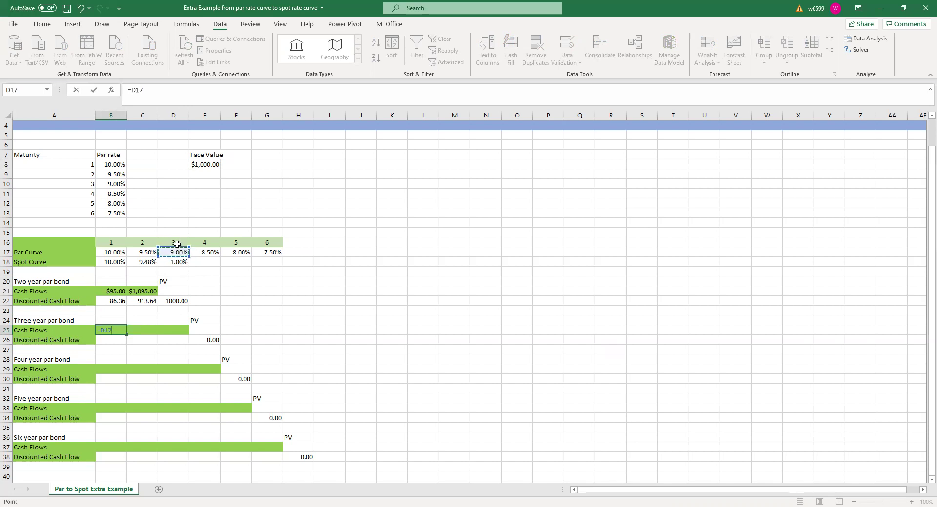
pyautogui.write('*')
pyautogui.click(195, 164)
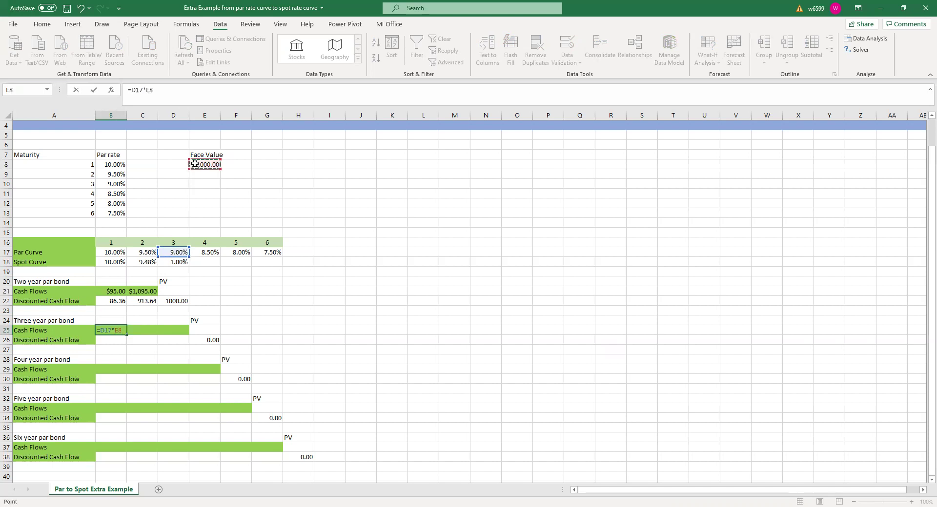
pyautogui.tripleClick(137, 101)
pyautogui.press('Return')
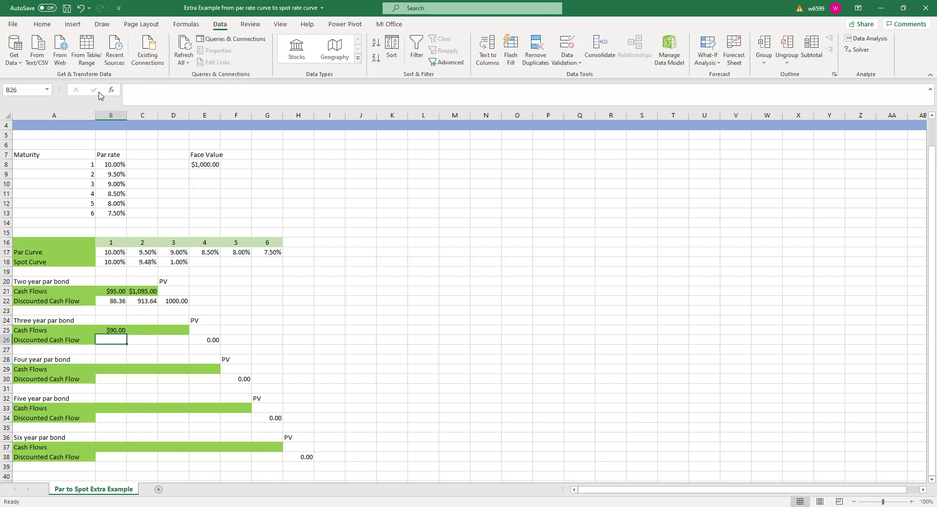
# Copy the coupon to C25:D25 and add $E$8 to D25 for $1,090.00
pyautogui.click(107, 330)
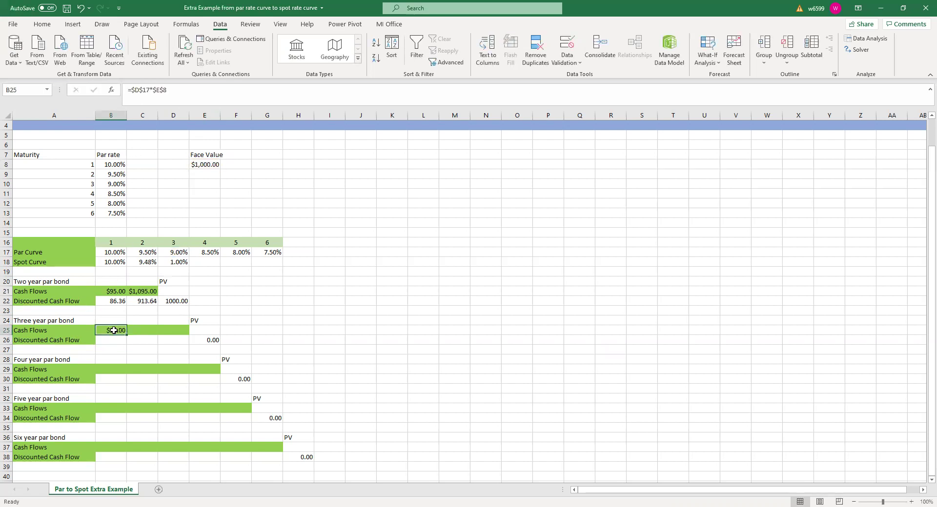
pyautogui.moveTo(126, 334); pyautogui.dragTo(180, 334)
pyautogui.click(176, 330)
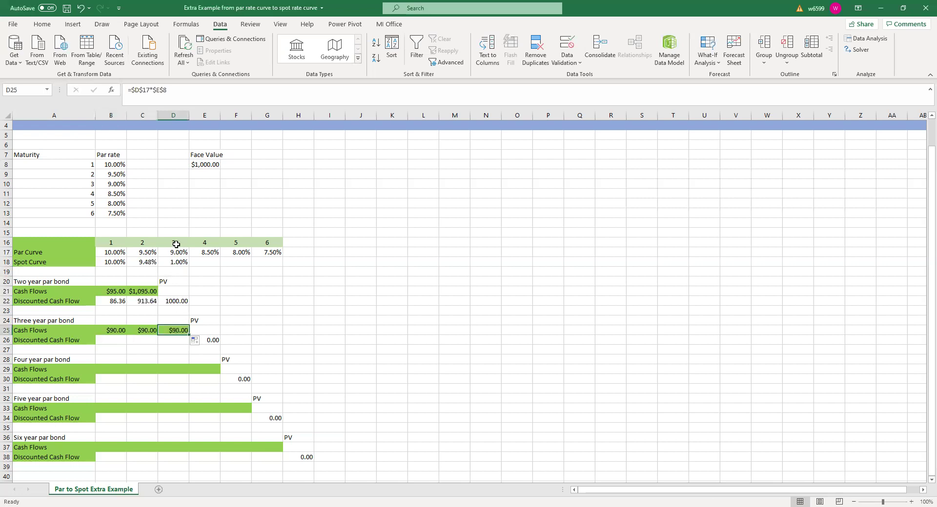
pyautogui.click(189, 92)
pyautogui.write('+')
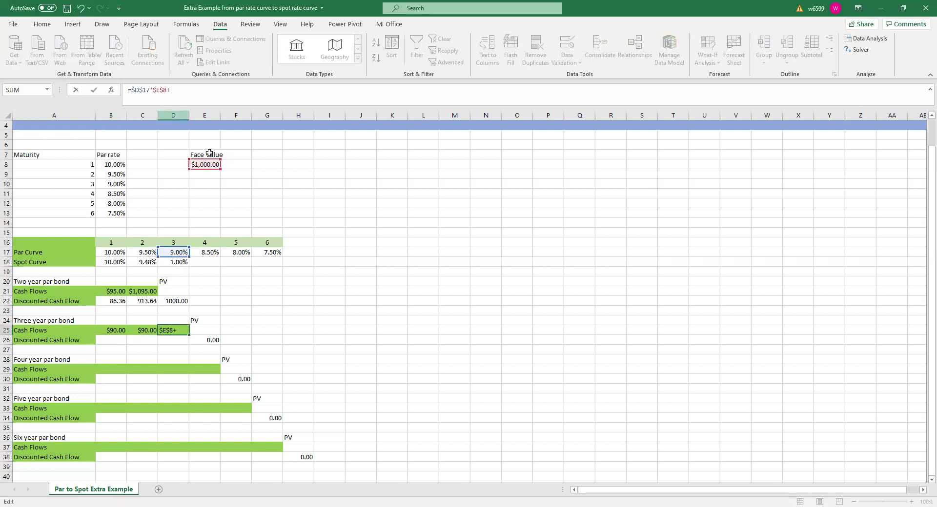
pyautogui.click(216, 163)
pyautogui.doubleClick(183, 93)
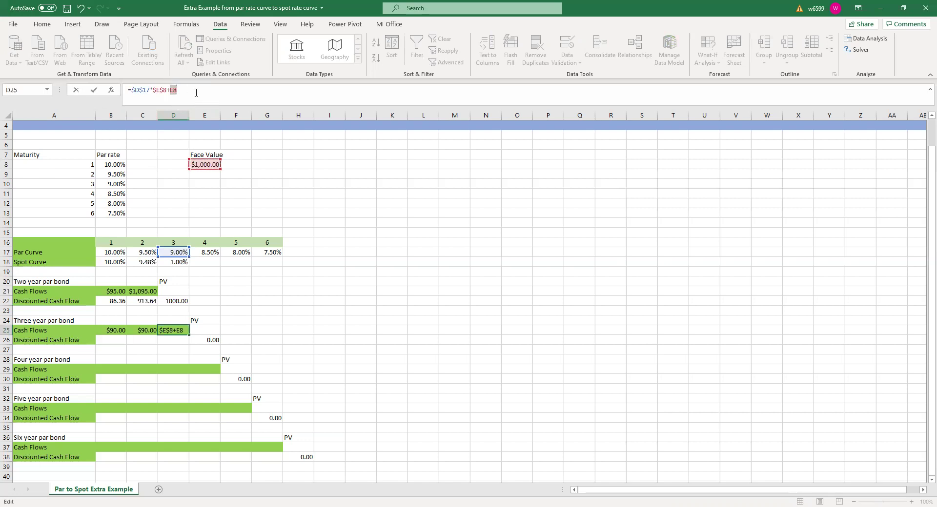
pyautogui.press('F4')
pyautogui.press('Return')
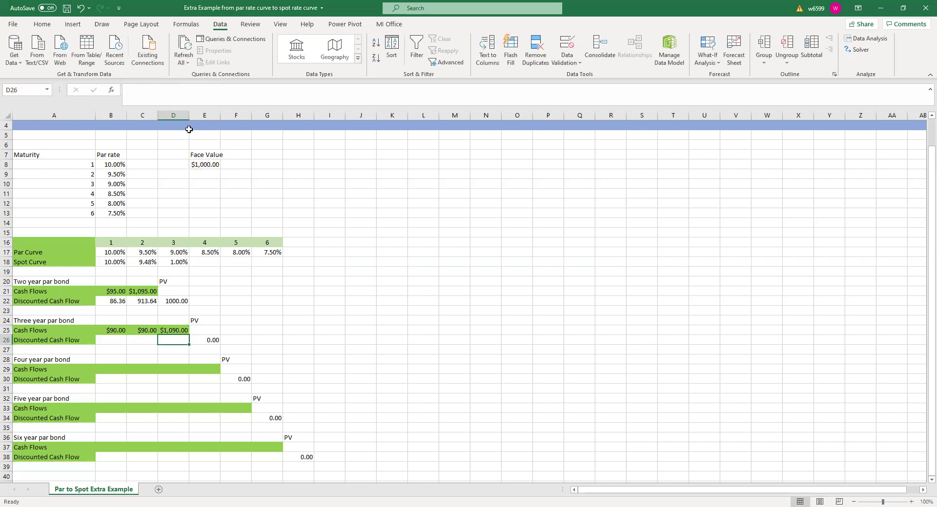
pyautogui.click(117, 338)
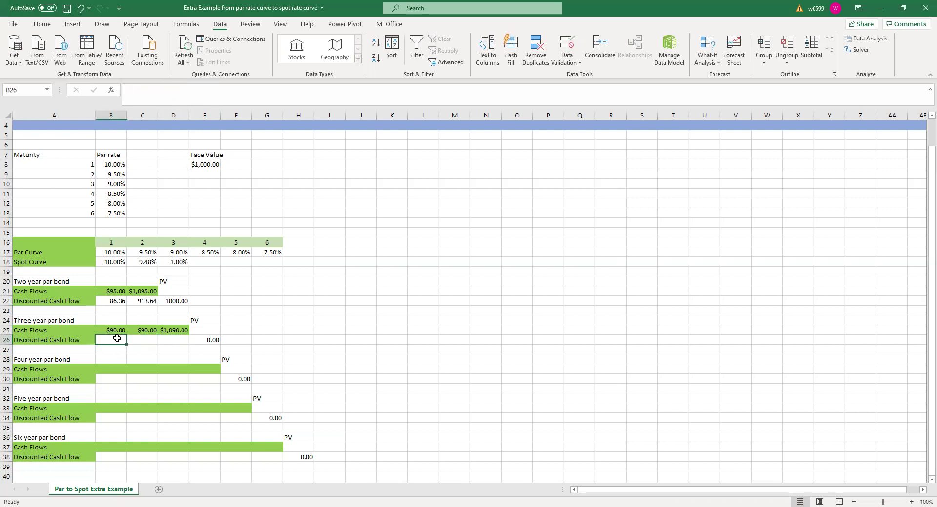
# Enter =B25/(1+B18)^B16 in B26, giving a discounted cash flow of 81.82
pyautogui.write('=')
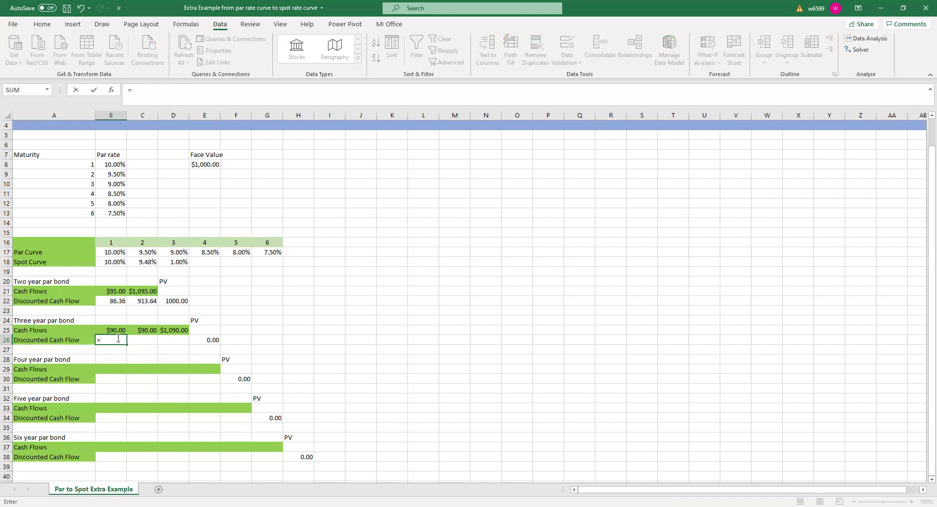
pyautogui.click(111, 330)
pyautogui.write('/')
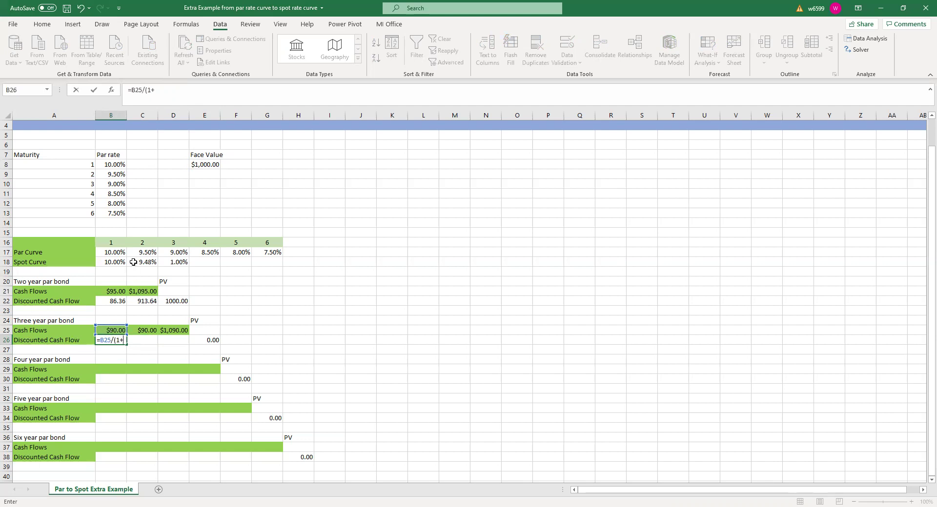
pyautogui.write('(1+')
pyautogui.click(118, 260)
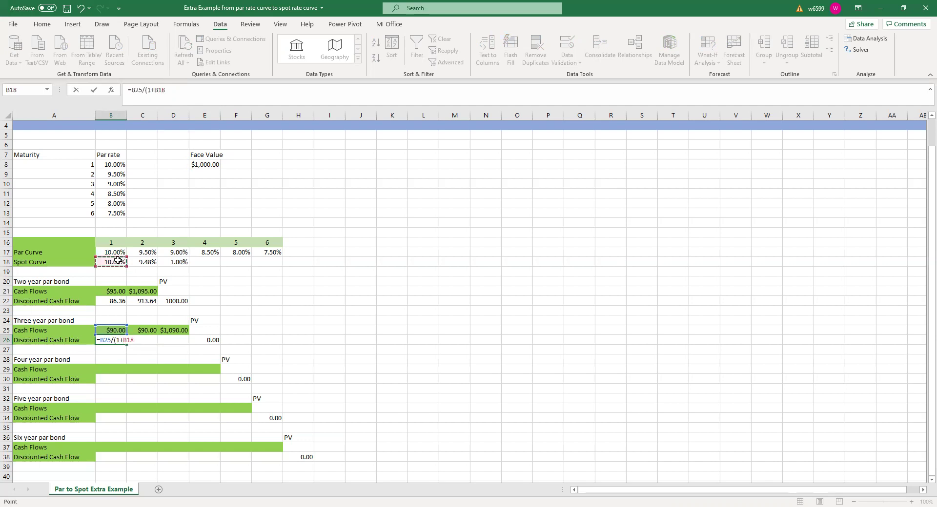
pyautogui.write(')')
pyautogui.click(113, 250)
pyautogui.click(115, 241)
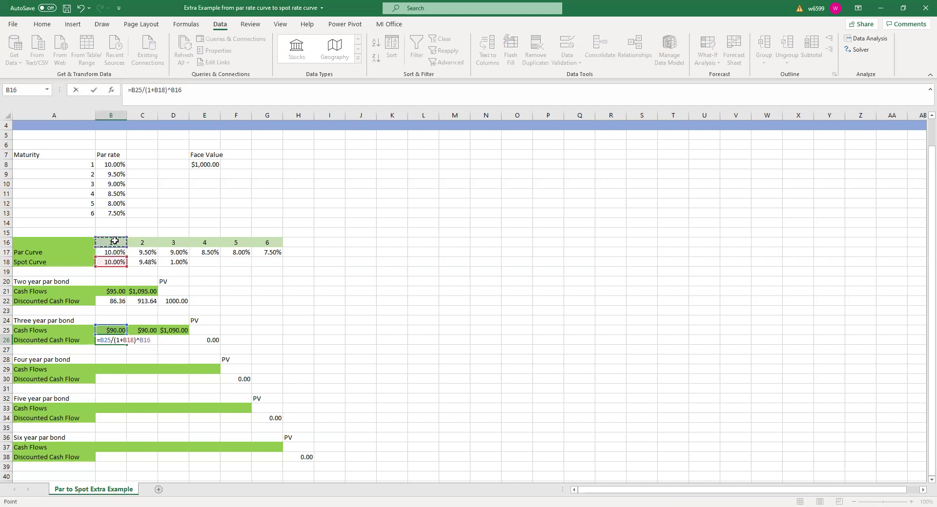
pyautogui.press('Return')
# Fill the discount formula to D26 (75.09, 1057.94) and check E26's 1214.85 PV sum
pyautogui.click(121, 338)
pyautogui.moveTo(127, 343); pyautogui.dragTo(190, 343)
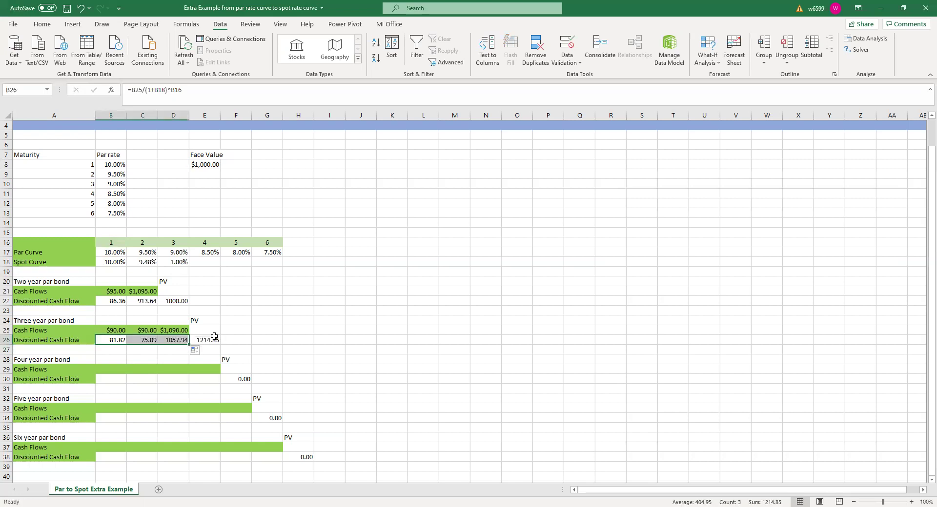
pyautogui.doubleClick(211, 338)
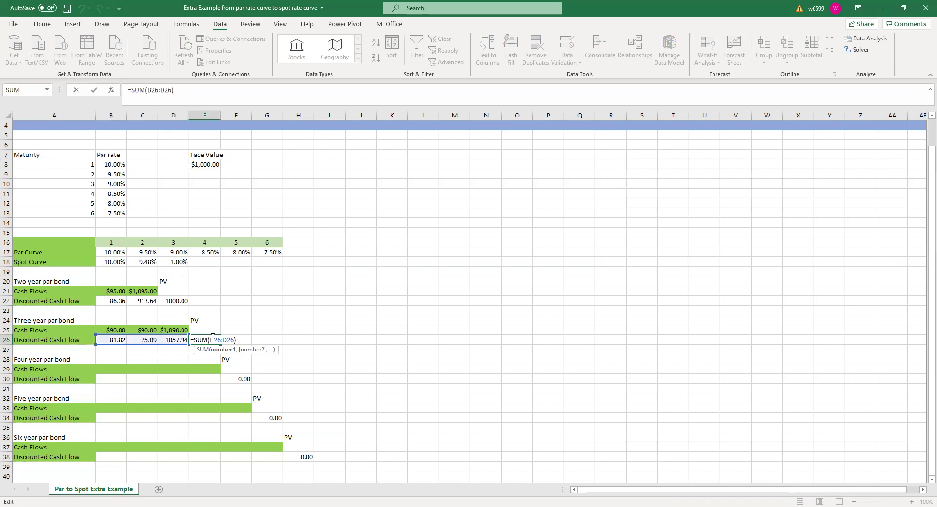
pyautogui.press('Escape')
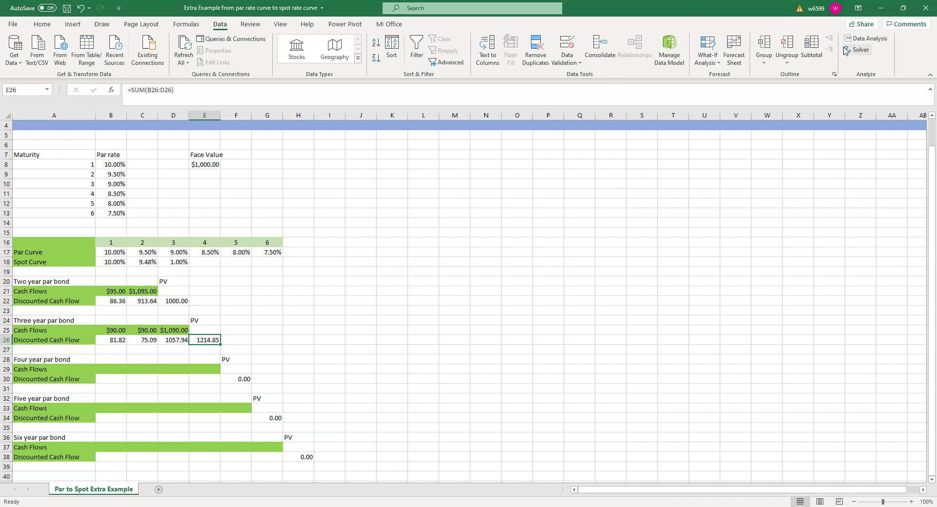
pyautogui.click(859, 49)
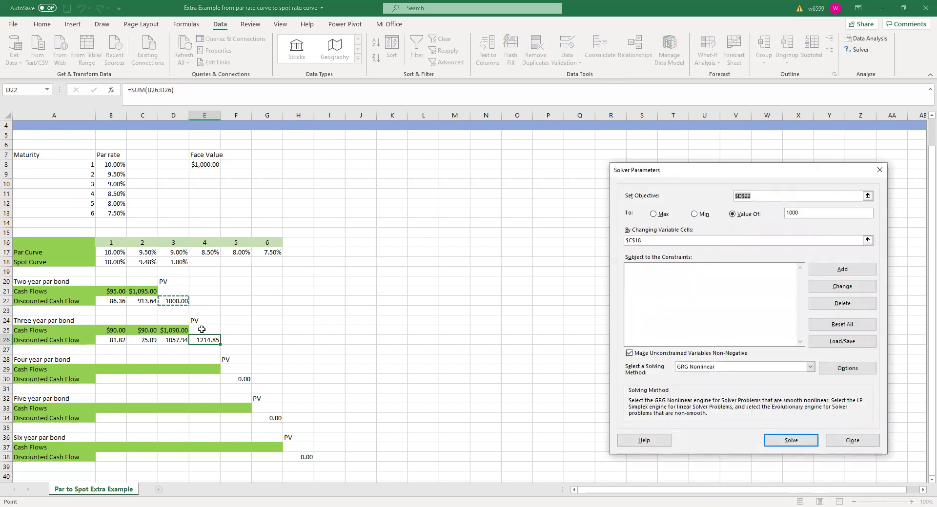
# Run Solver setting E26 to 1000 by changing D18, giving an 8.94% spot rate
pyautogui.moveTo(208, 334); pyautogui.dragTo(207, 342)
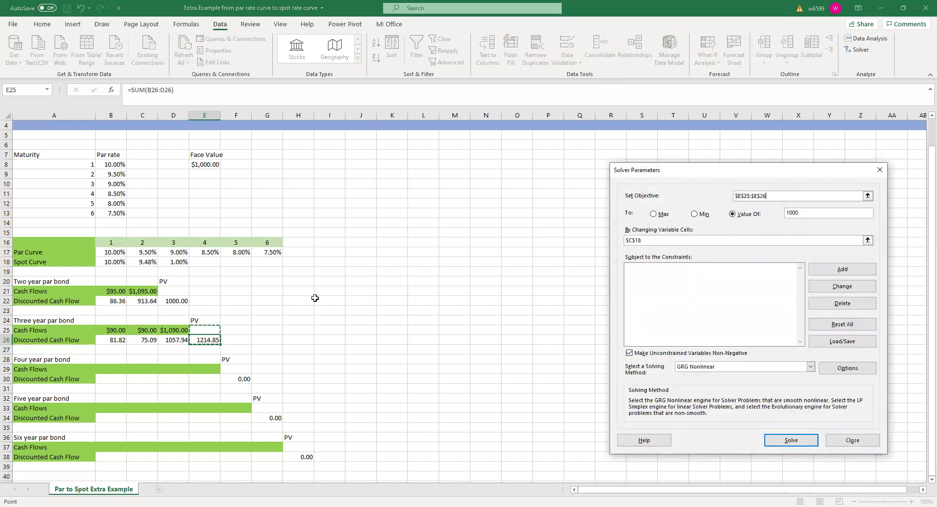
pyautogui.click(778, 195)
pyautogui.moveTo(765, 195); pyautogui.dragTo(727, 196)
pyautogui.press('BackSpace')
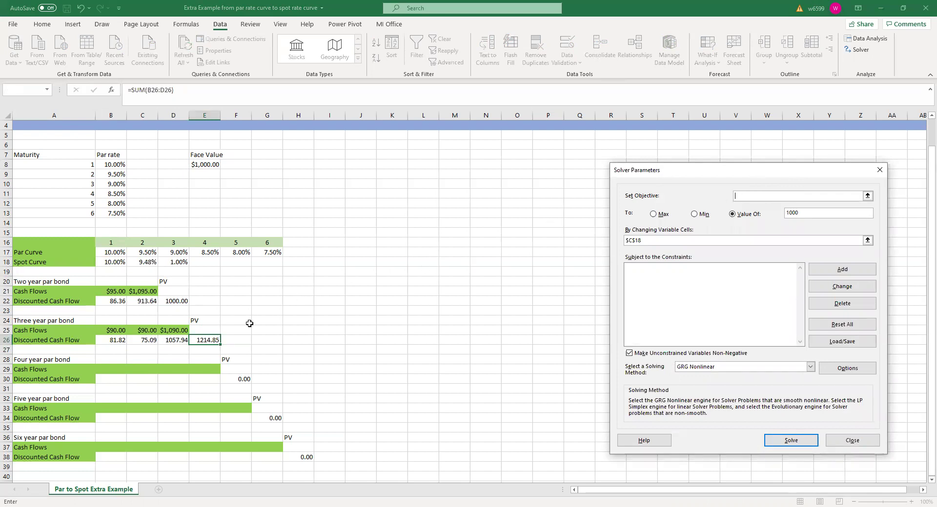
pyautogui.click(207, 339)
pyautogui.click(635, 241)
pyautogui.click(645, 243)
pyautogui.doubleClick(622, 244)
pyautogui.click(172, 260)
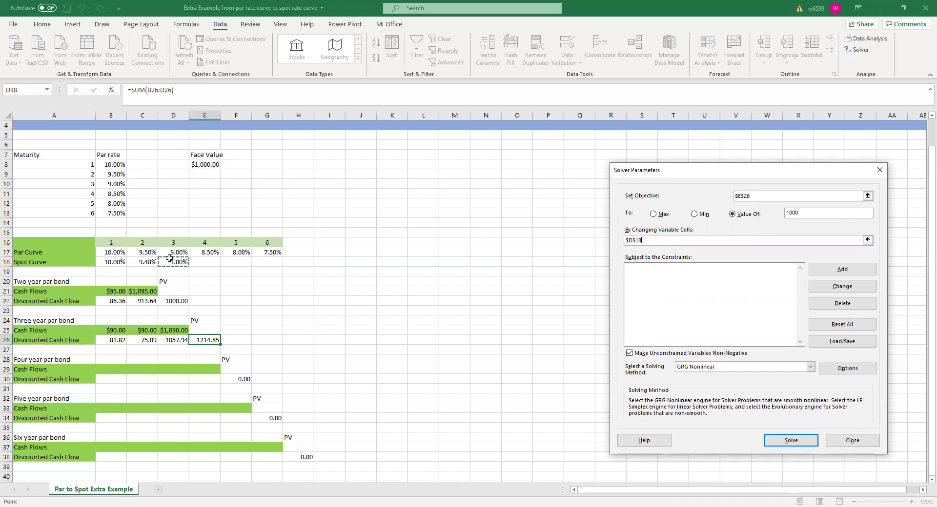
pyautogui.click(790, 441)
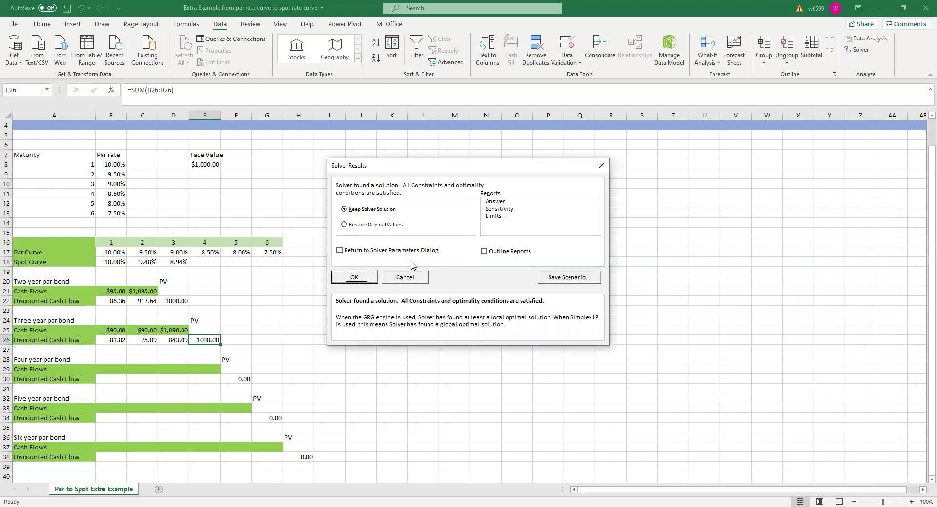
pyautogui.click(367, 276)
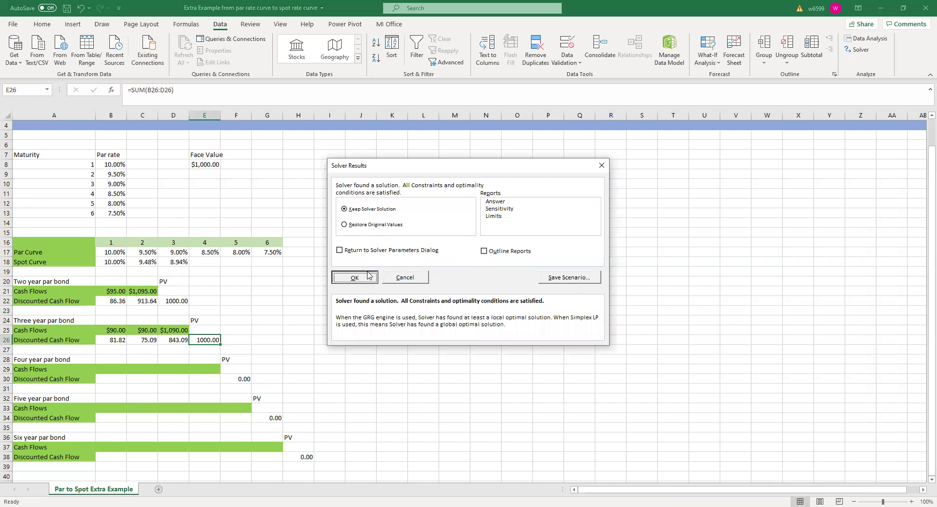
pyautogui.click(112, 372)
# Enter a 1% starting guess for the four-year spot rate in E18
pyautogui.click(215, 262)
pyautogui.write('1')
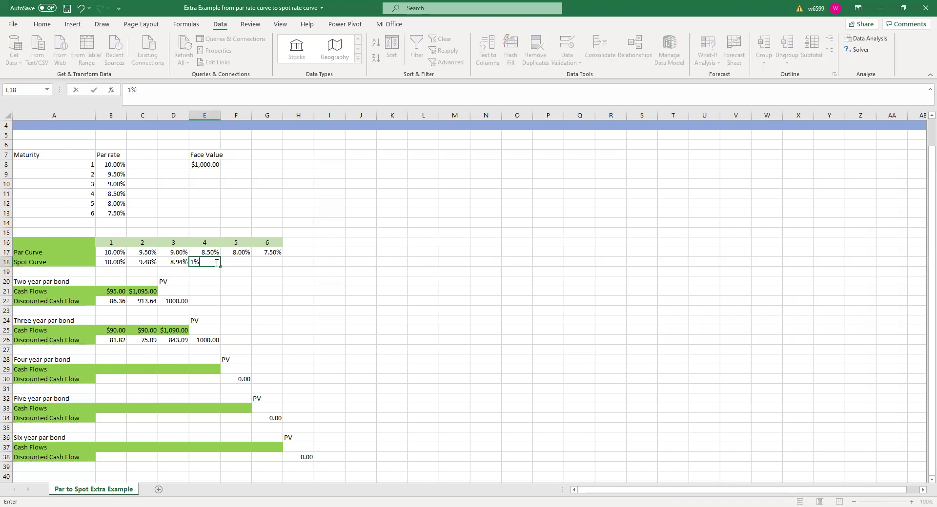
pyautogui.press('Return')
# Enter the $85.00 coupon formula =$E$17*$E$8 in B29
pyautogui.click(118, 370)
pyautogui.write('=')
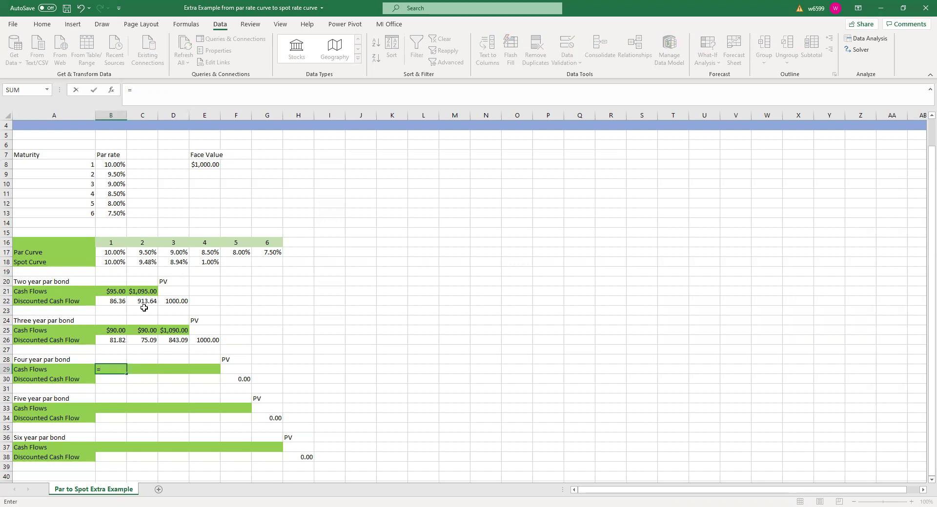
pyautogui.click(200, 252)
pyautogui.write('*')
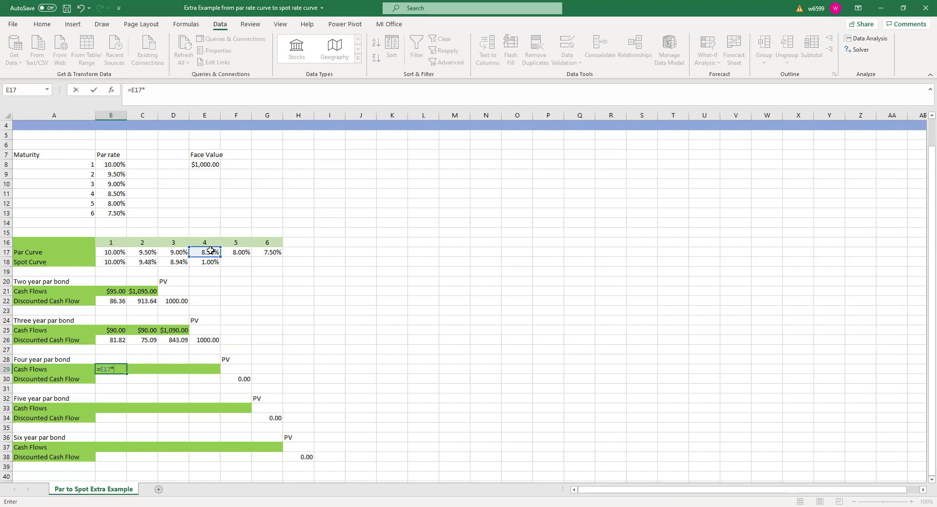
pyautogui.click(204, 165)
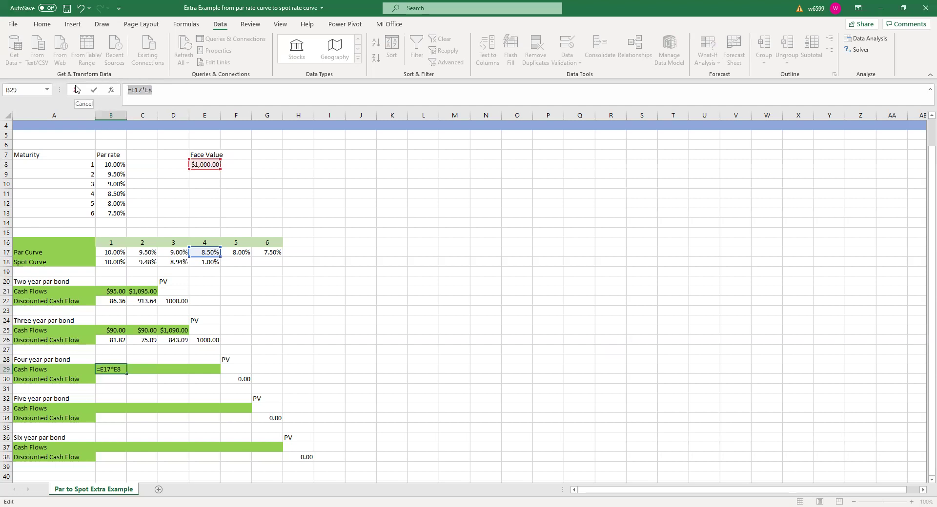
pyautogui.press('F4')
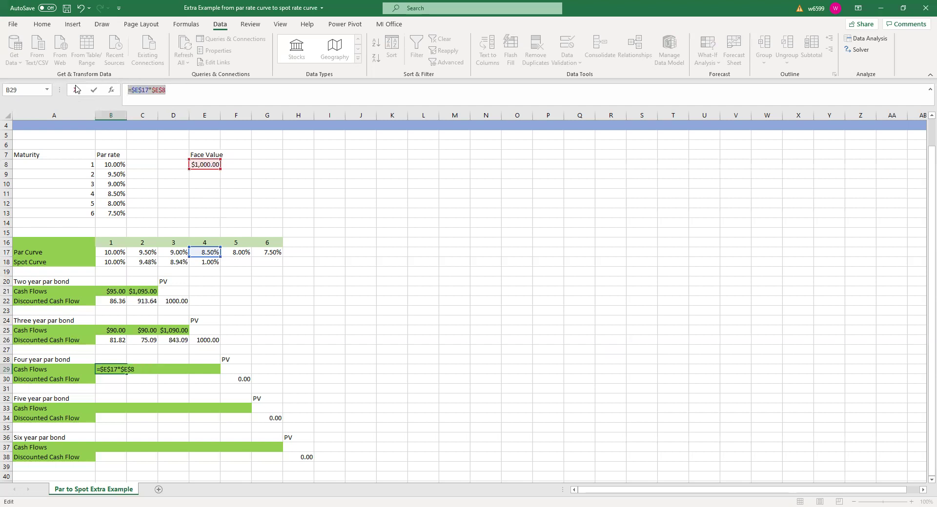
pyautogui.press('Return')
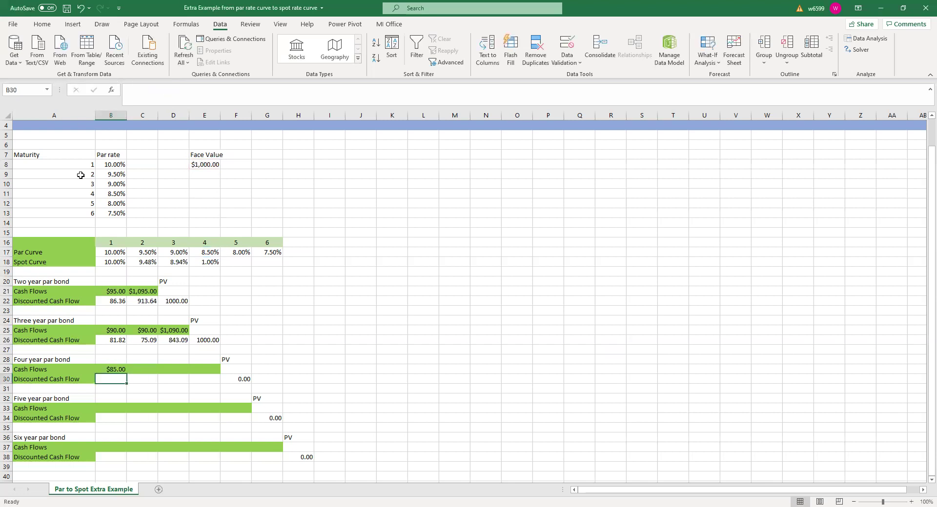
# Copy the coupon across to E29 and add $E$8 there for $1,085.00
pyautogui.click(121, 369)
pyautogui.moveTo(126, 374); pyautogui.dragTo(208, 373)
pyautogui.click(205, 369)
pyautogui.click(193, 96)
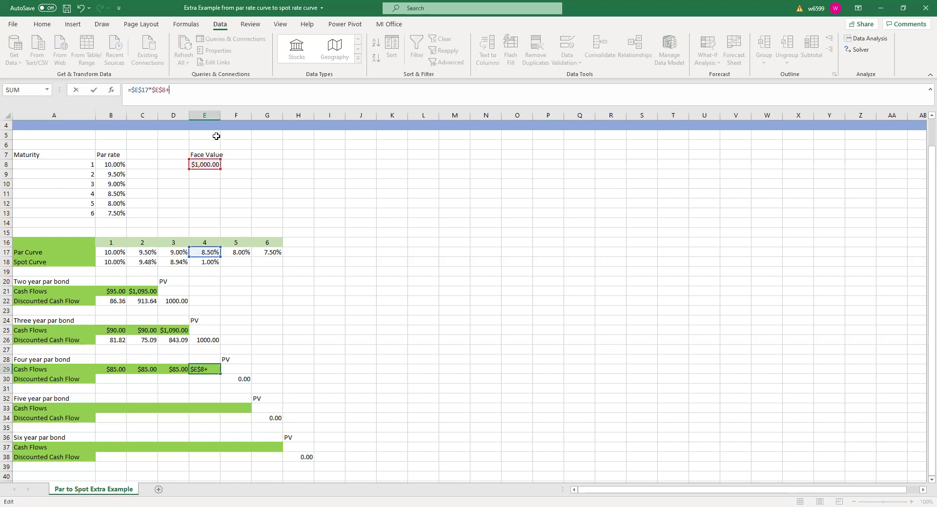
pyautogui.click(204, 167)
pyautogui.press('F4')
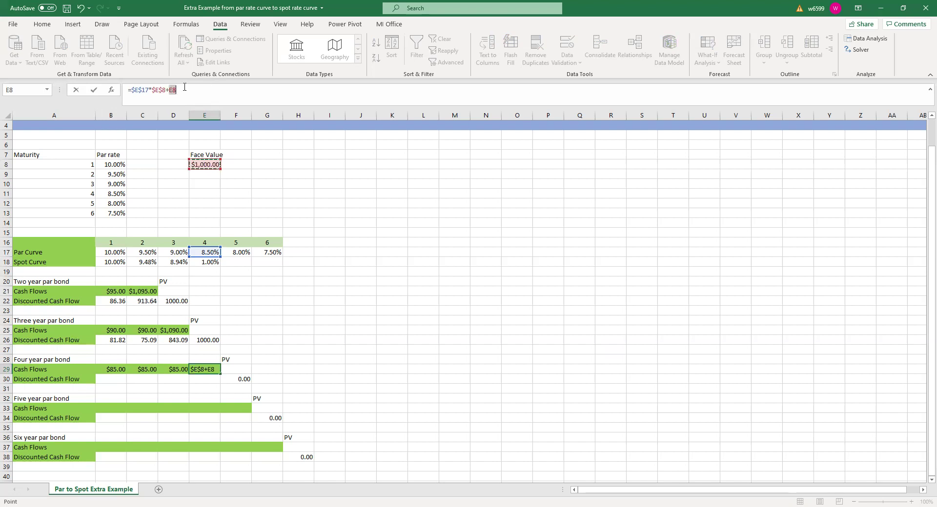
pyautogui.doubleClick(188, 89)
pyautogui.press('Return')
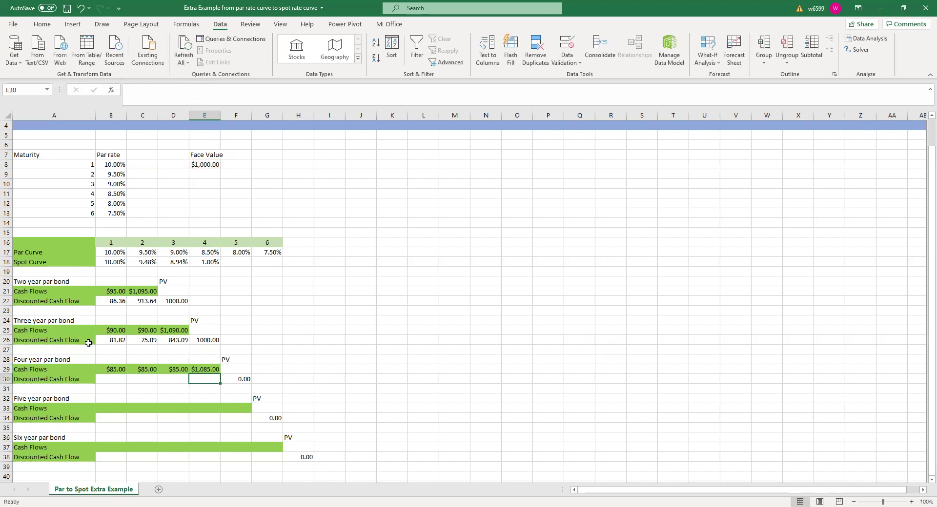
# Enter =B29/(1+B18)^B16 in B30, giving a discounted cash flow of 77.27
pyautogui.click(121, 378)
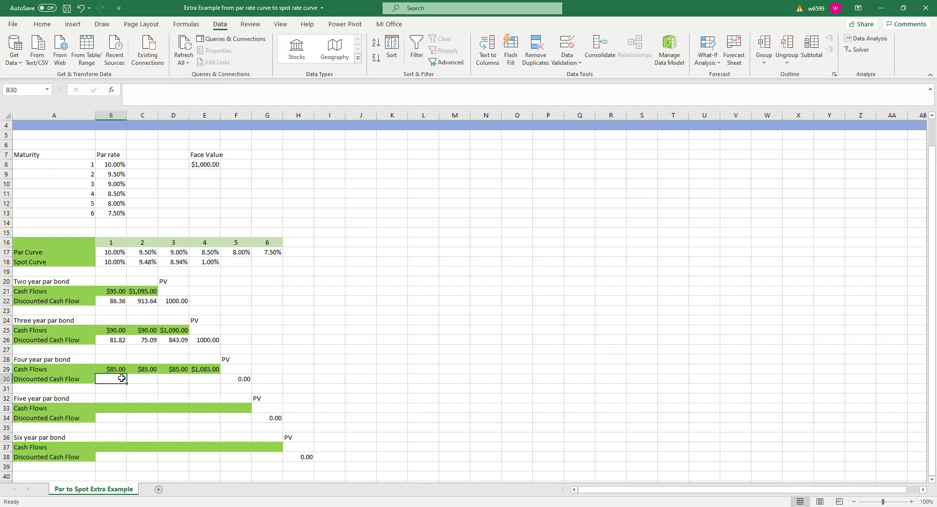
pyautogui.write('=')
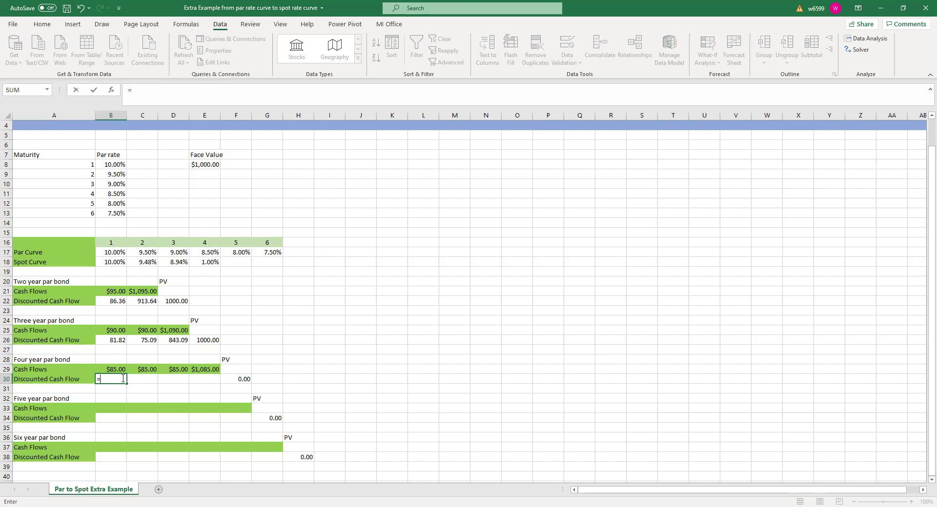
pyautogui.click(118, 371)
pyautogui.click(117, 263)
pyautogui.write(')^')
pyautogui.click(117, 240)
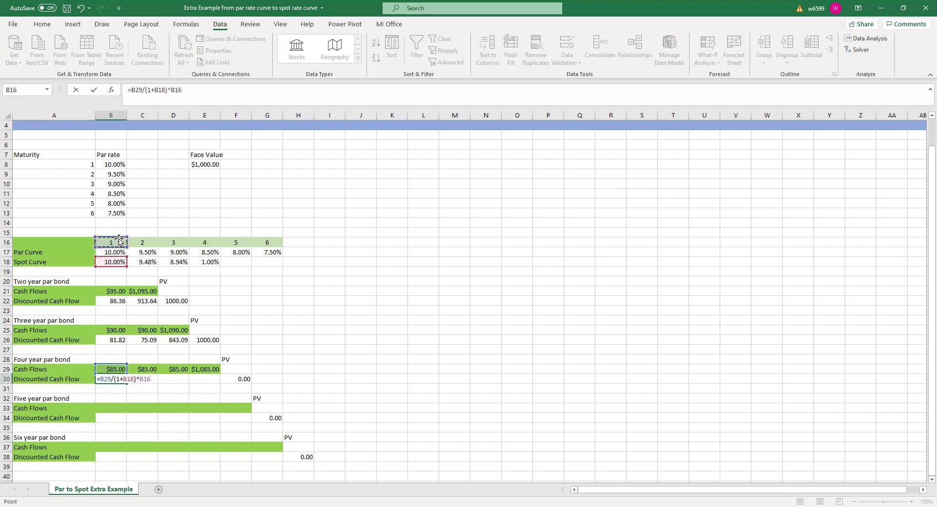
pyautogui.press('Return')
# Fill the discount formula to E30 and confirm the SUM in F30 totals 1256.60
pyautogui.click(120, 381)
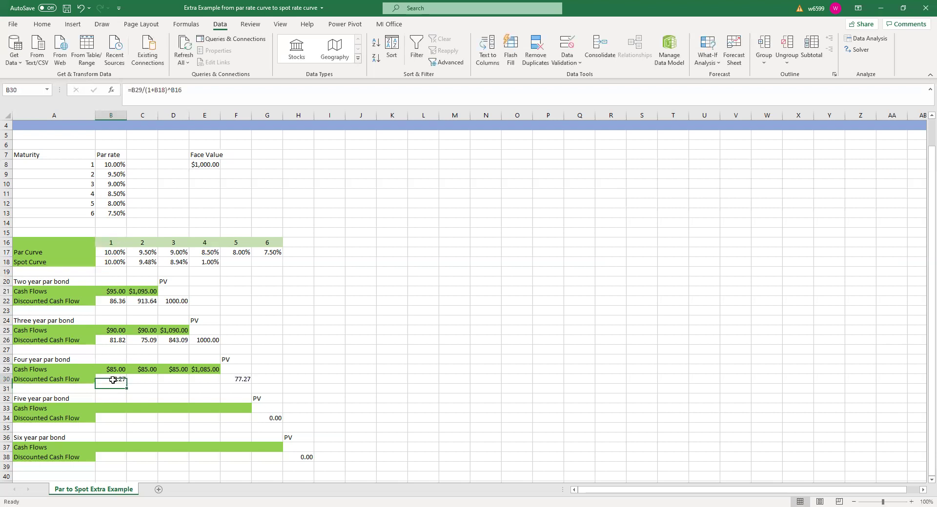
pyautogui.moveTo(127, 383); pyautogui.dragTo(218, 383)
pyautogui.click(242, 380)
pyautogui.doubleClick(242, 380)
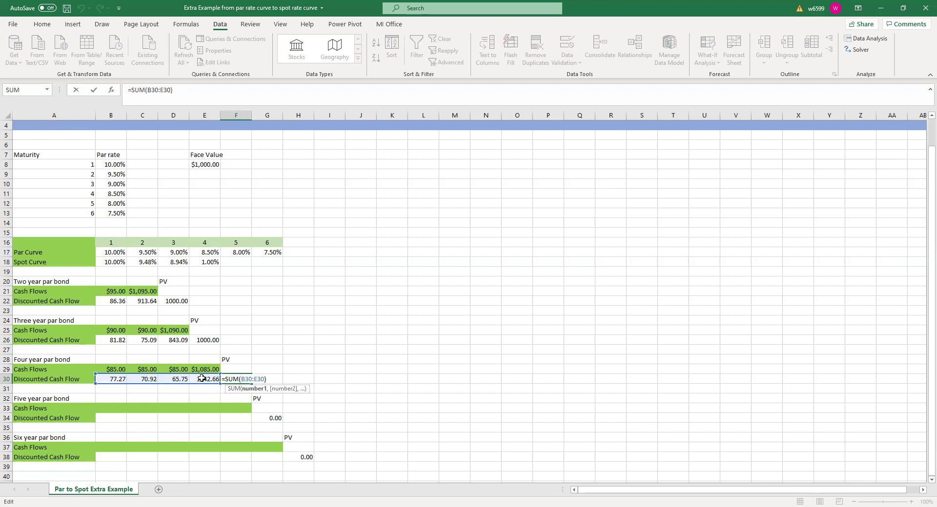
pyautogui.press('Return')
pyautogui.click(234, 380)
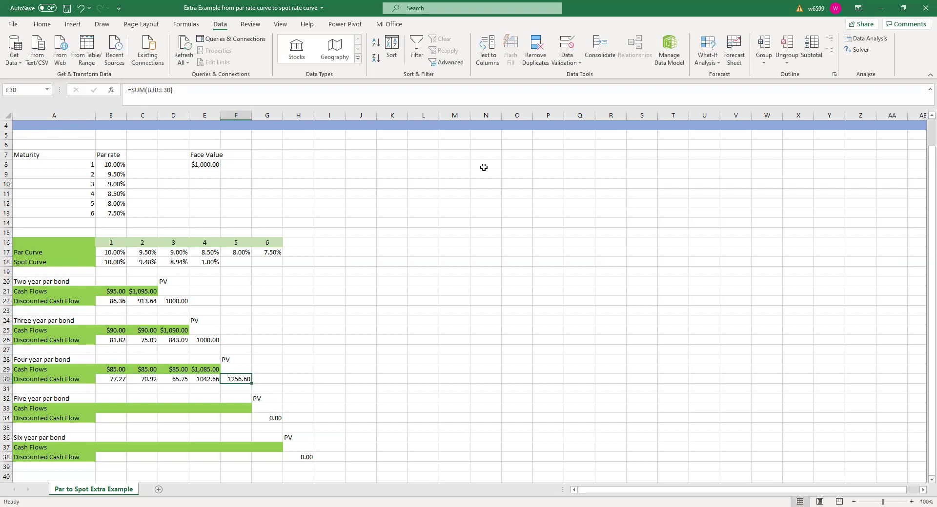
# Set Solver's objective to the four-year PV total F30 at 1000, varying spot rate E18
pyautogui.click(858, 50)
pyautogui.moveTo(750, 196); pyautogui.dragTo(720, 196)
pyautogui.click(237, 379)
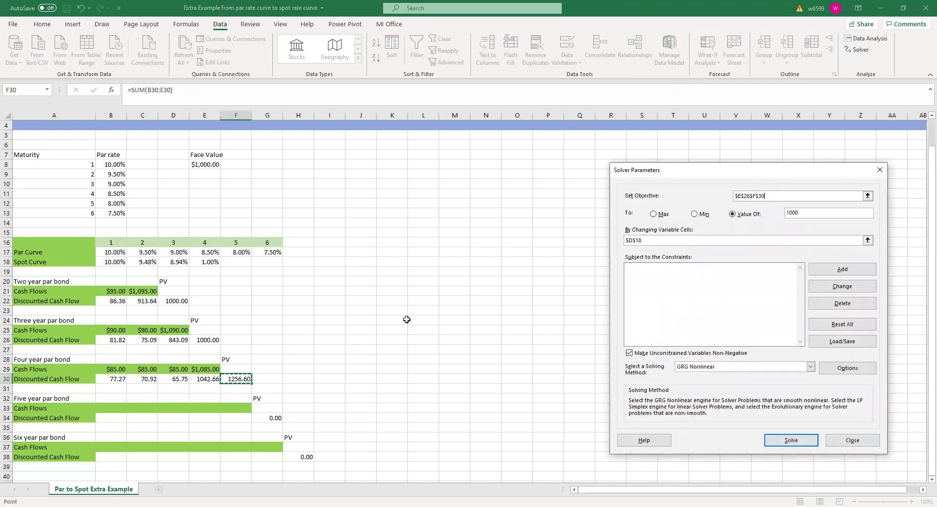
pyautogui.click(766, 195)
pyautogui.moveTo(773, 196); pyautogui.dragTo(715, 202)
pyautogui.press('BackSpace')
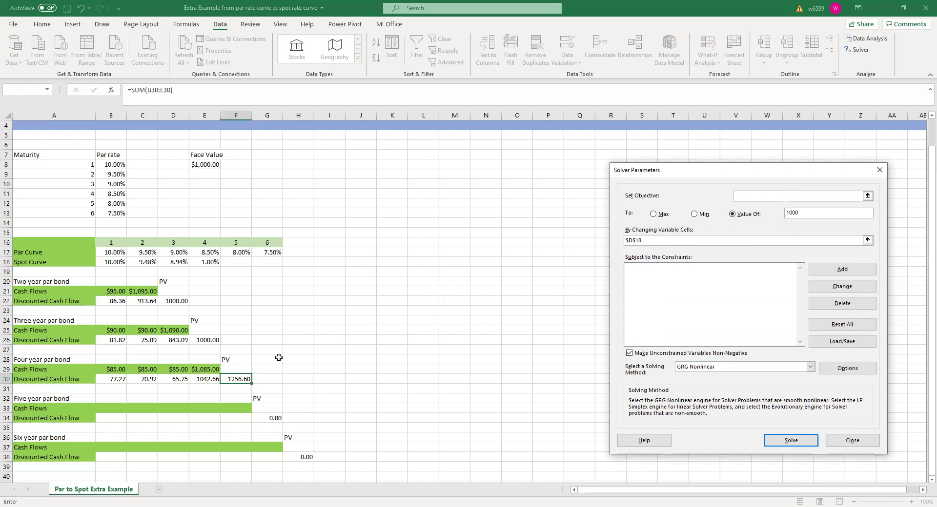
pyautogui.click(236, 379)
pyautogui.press('Tab')
pyautogui.click(204, 262)
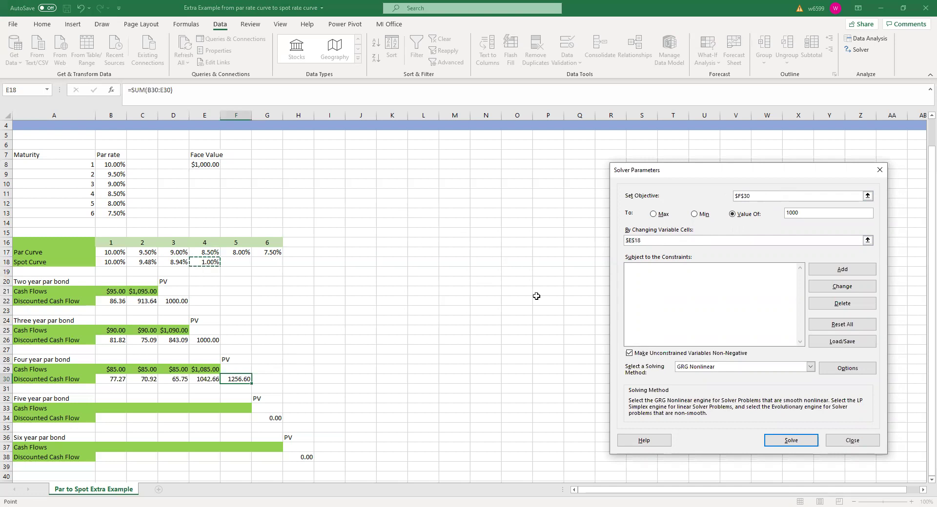
# Solve and keep the 8.39% four-year spot rate, then start a formula in B33
pyautogui.click(776, 442)
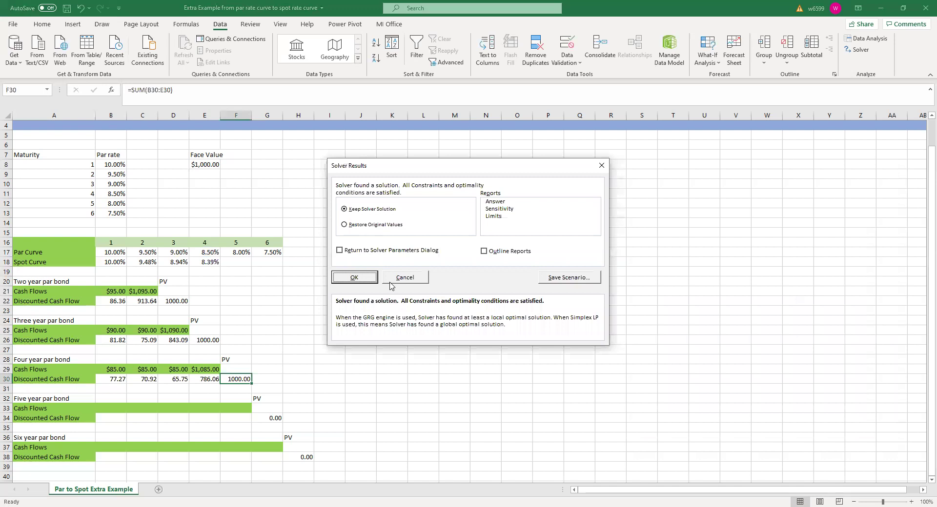
pyautogui.click(361, 279)
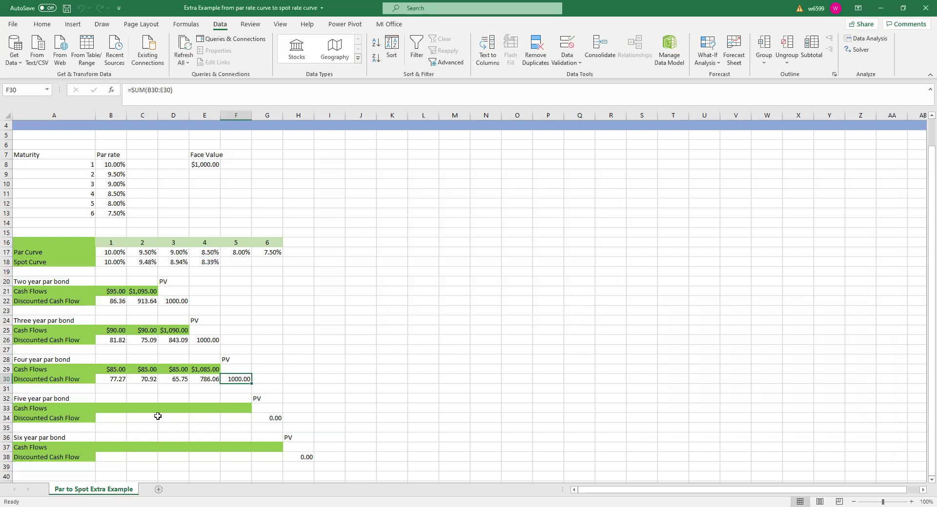
pyautogui.click(107, 411)
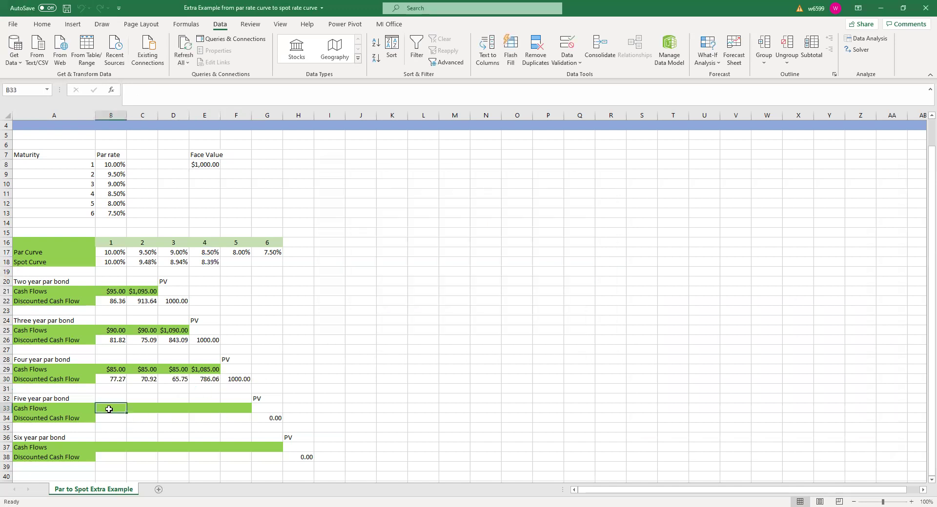
pyautogui.write('=')
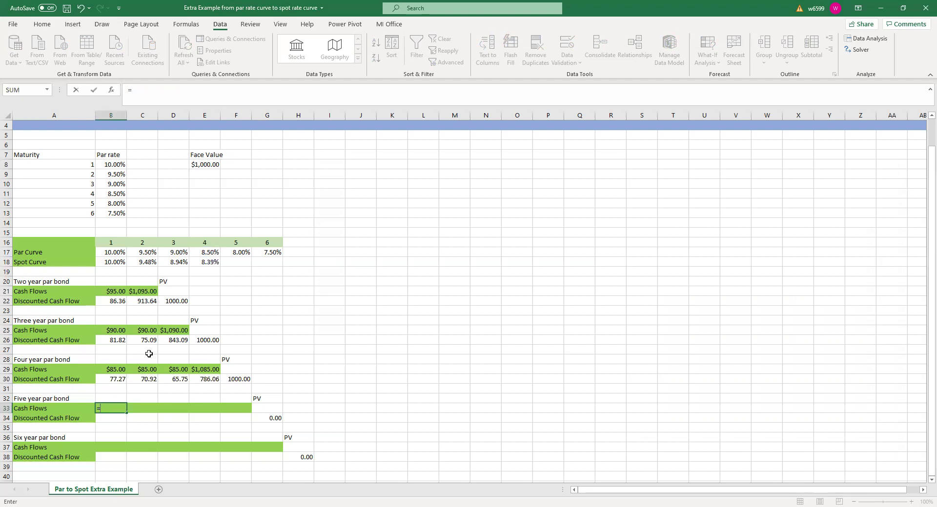
# Enter the $80.00 coupon =$F$17*$E$8 in B33 and fill it across to F33
pyautogui.click(239, 254)
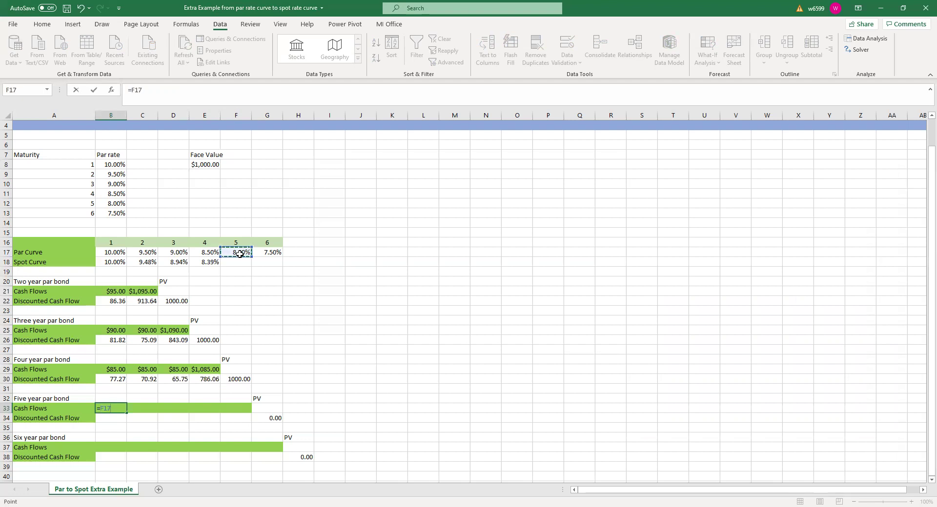
pyautogui.click(210, 165)
pyautogui.moveTo(177, 91); pyautogui.dragTo(103, 95)
pyautogui.press('F4')
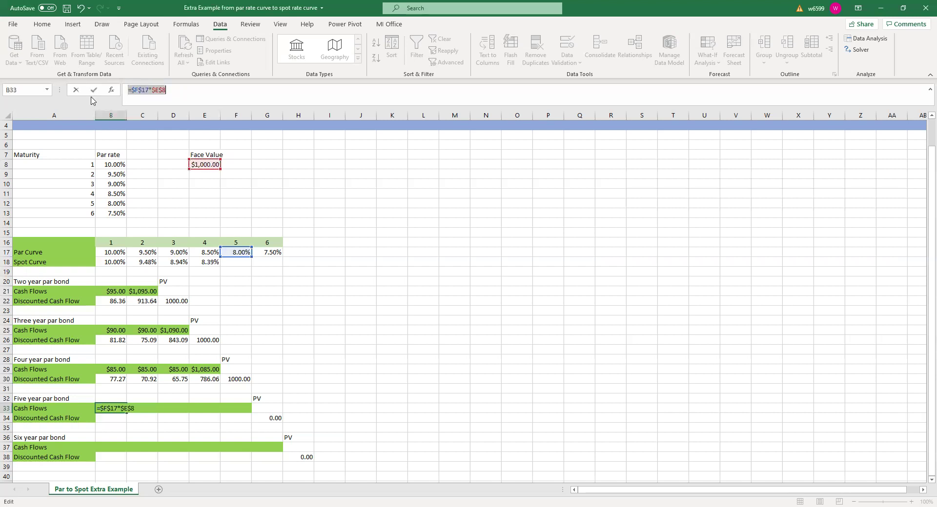
pyautogui.click(94, 90)
pyautogui.moveTo(126, 415); pyautogui.dragTo(238, 392)
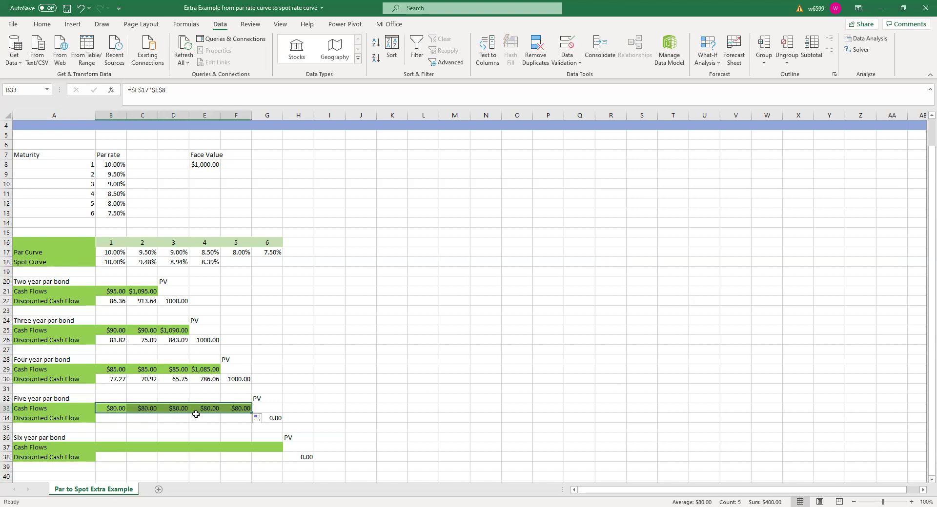
# Add the face value $E$8 to F33, making the year-5 cash flow $1,080.00
pyautogui.click(237, 406)
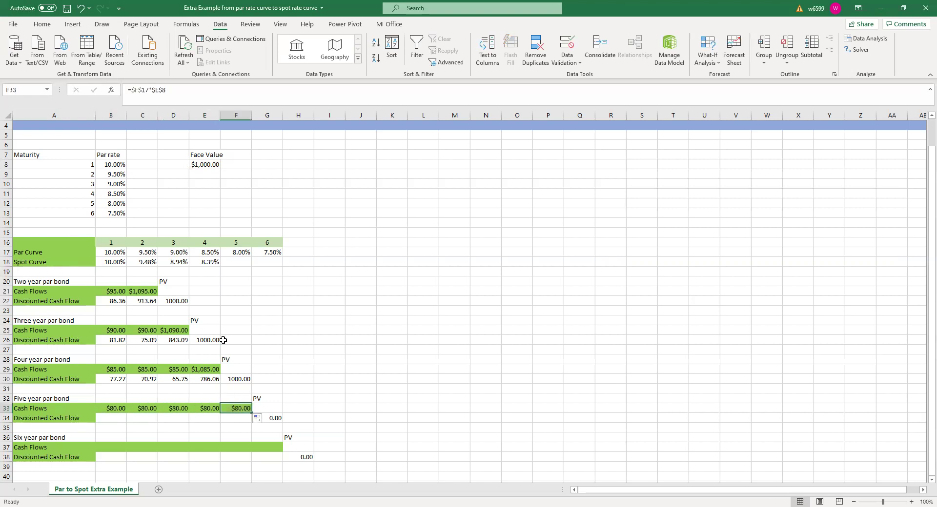
pyautogui.click(230, 100)
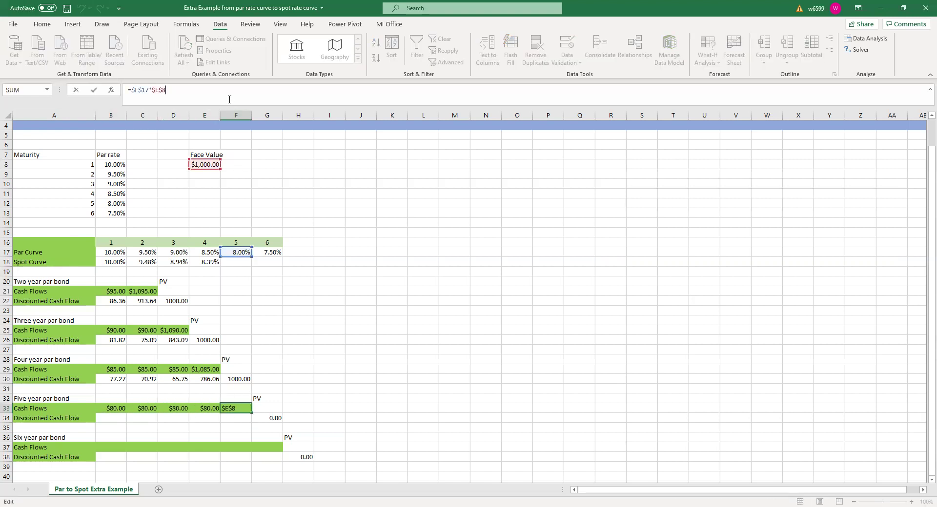
pyautogui.click(214, 165)
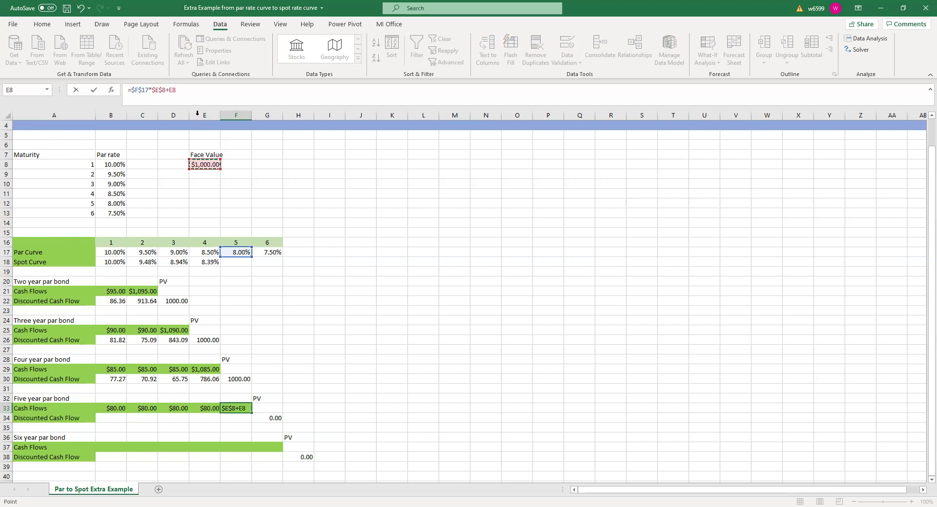
pyautogui.doubleClick(174, 90)
pyautogui.press('F4')
pyautogui.press('Return')
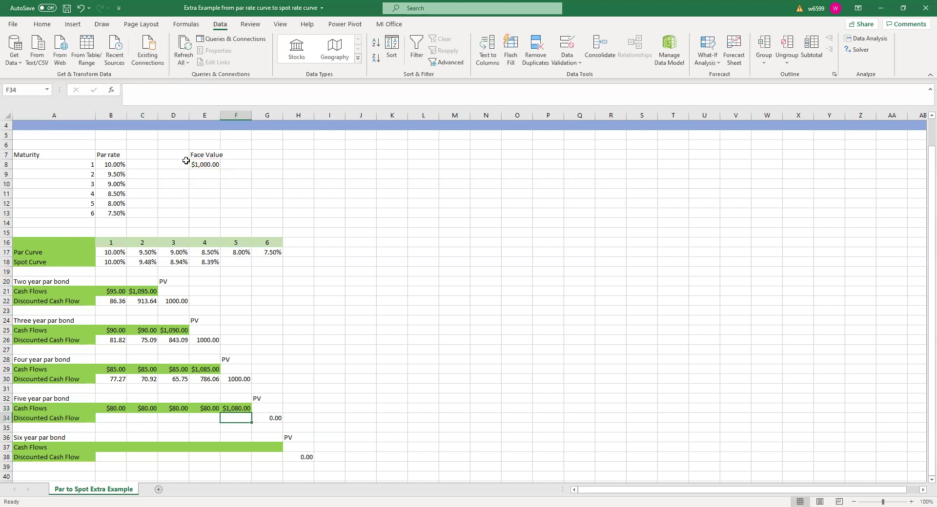
pyautogui.click(111, 419)
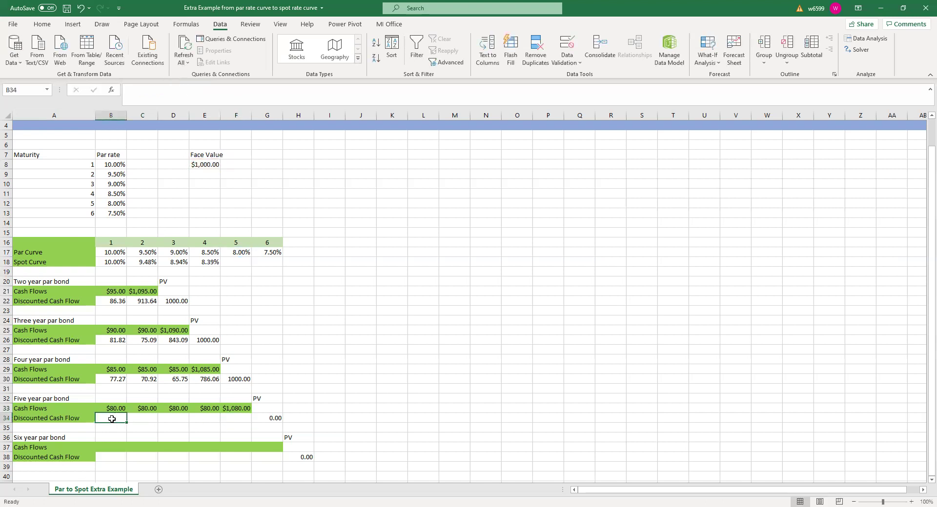
# Enter =B33/(1+B18)^B16 in B34 and fill it to F34, giving a 1339.31 total PV
pyautogui.write('=')
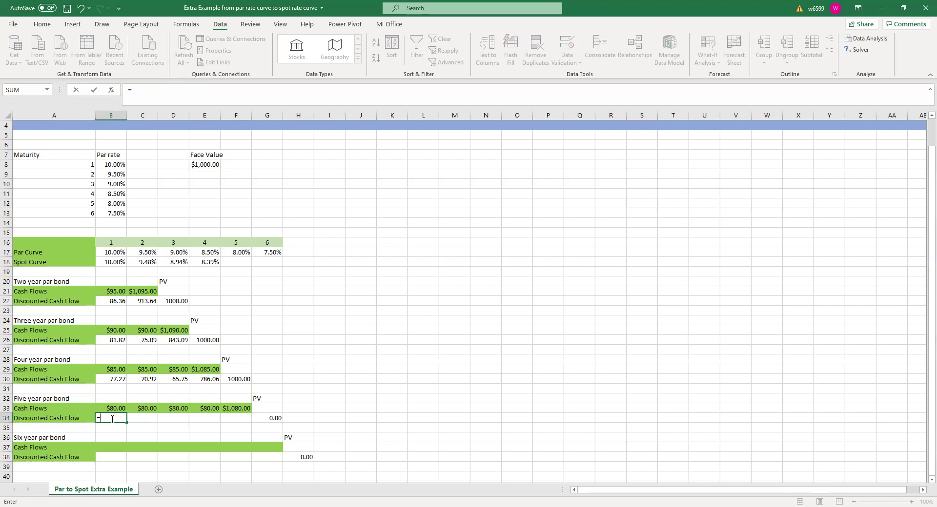
pyautogui.click(116, 411)
pyautogui.write('/(1+')
pyautogui.click(114, 262)
pyautogui.write(')^')
pyautogui.click(110, 242)
pyautogui.press('Return')
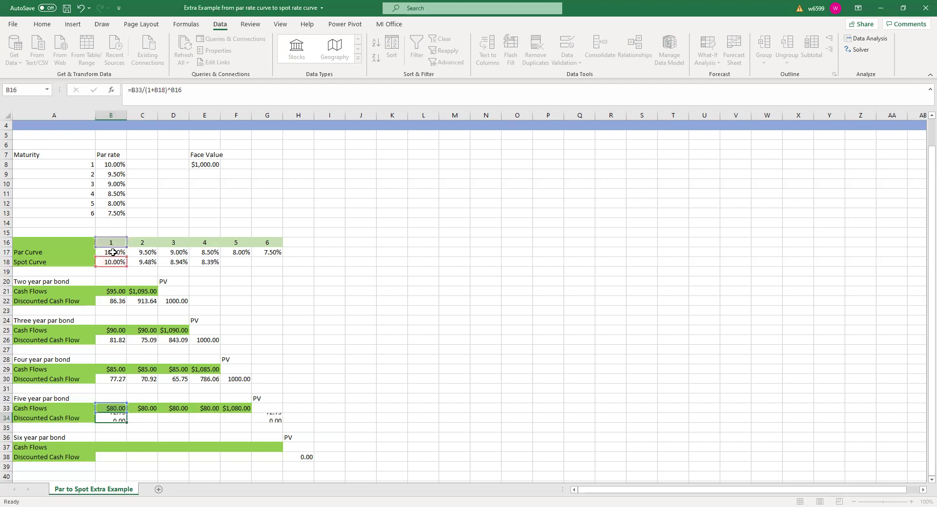
pyautogui.click(113, 418)
pyautogui.moveTo(126, 422); pyautogui.dragTo(254, 420)
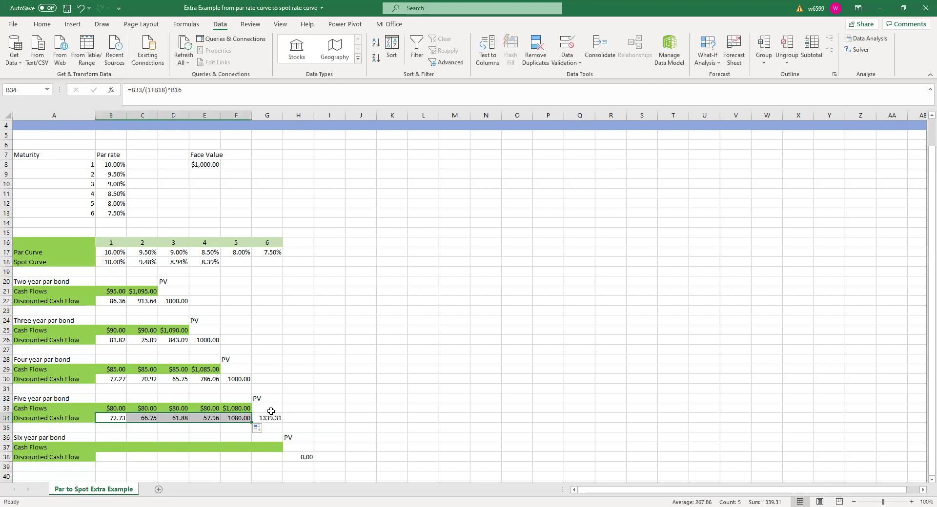
pyautogui.click(271, 418)
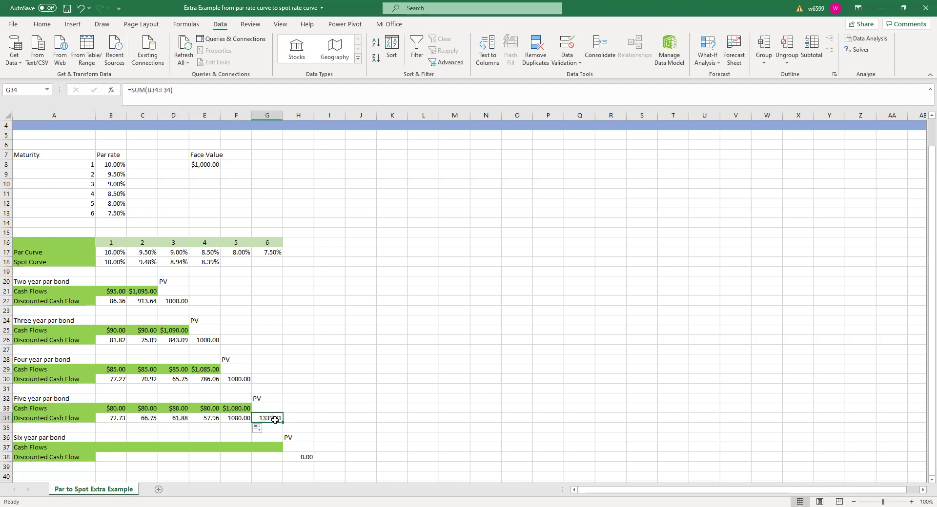
# Run Solver with objective G34 equal to 1000 by changing F18, keeping the 7.83% result
pyautogui.click(857, 50)
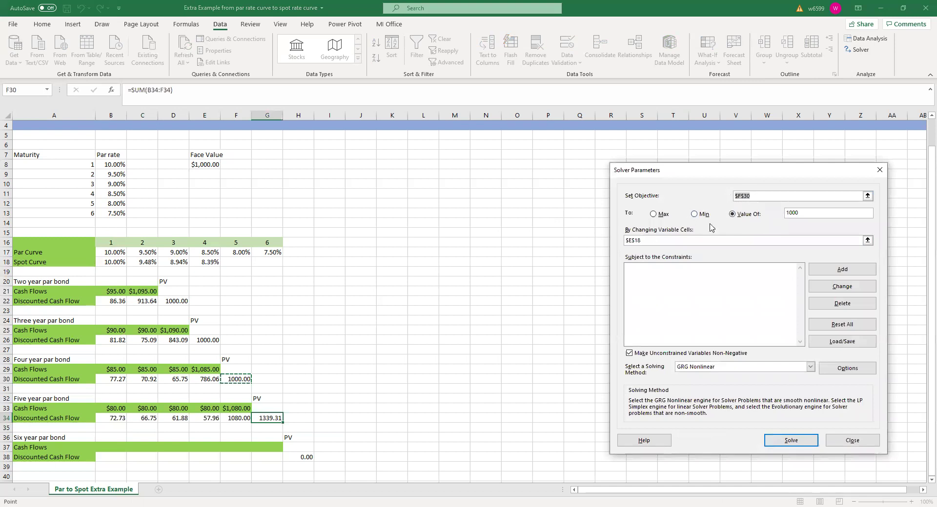
pyautogui.click(268, 417)
pyautogui.click(657, 242)
pyautogui.click(656, 243)
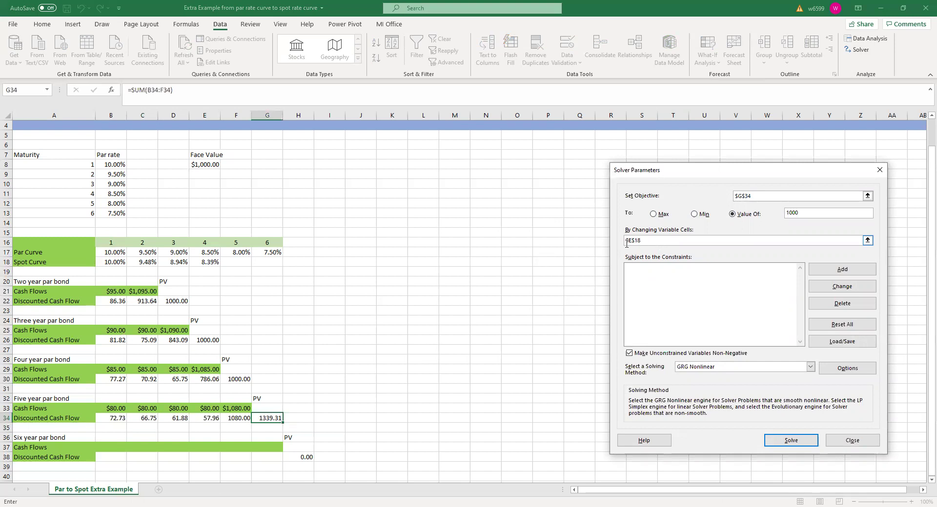
pyautogui.doubleClick(633, 243)
pyautogui.click(239, 263)
pyautogui.write('1')
pyautogui.write('8')
pyautogui.click(789, 441)
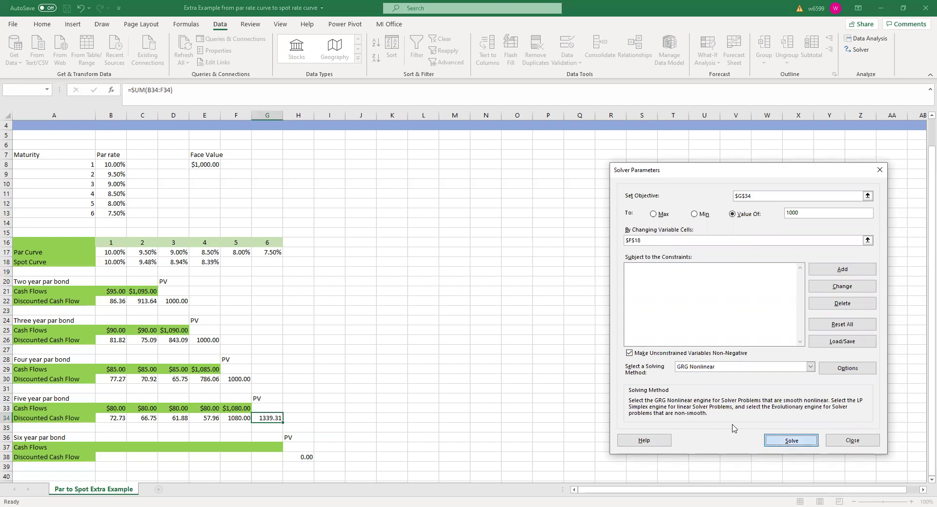
pyautogui.click(354, 277)
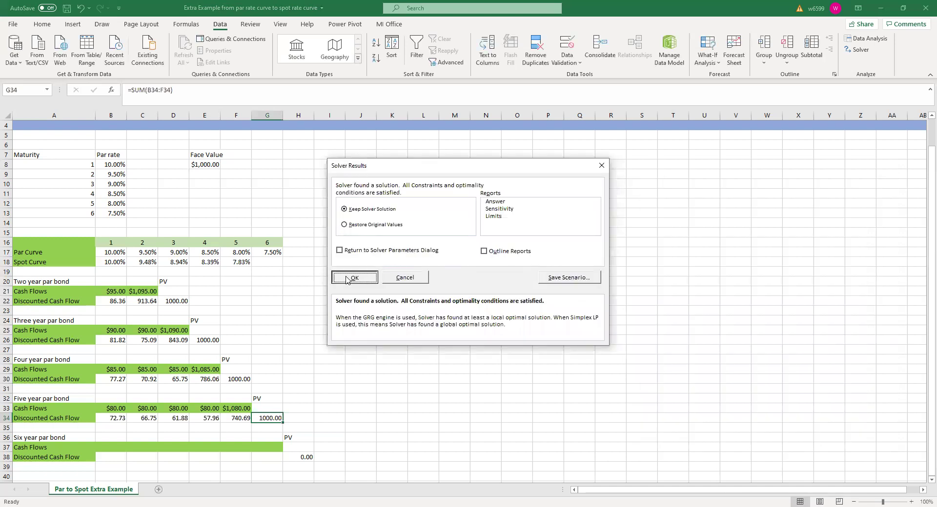
# Enter the $75.00 coupon =$G$17*$E$8 in B37 and fill it across to G37
pyautogui.click(107, 448)
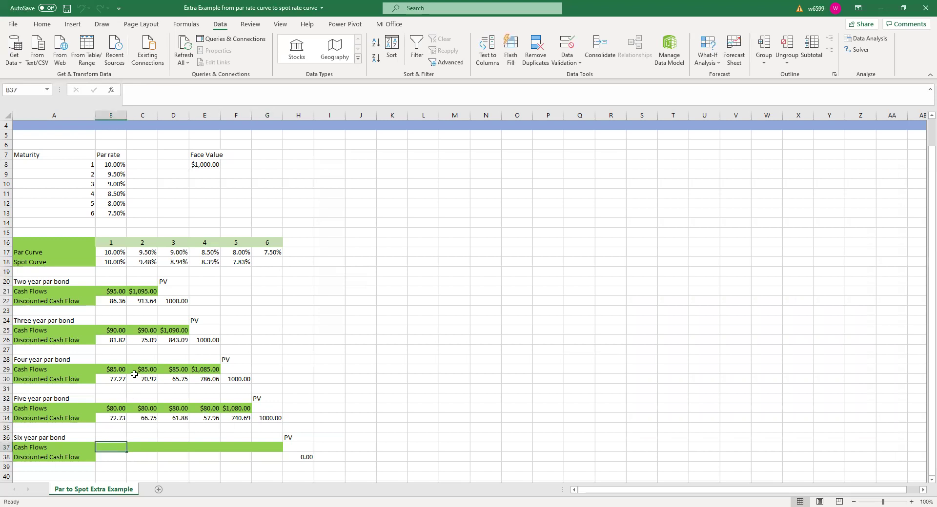
pyautogui.write('=')
pyautogui.click(265, 254)
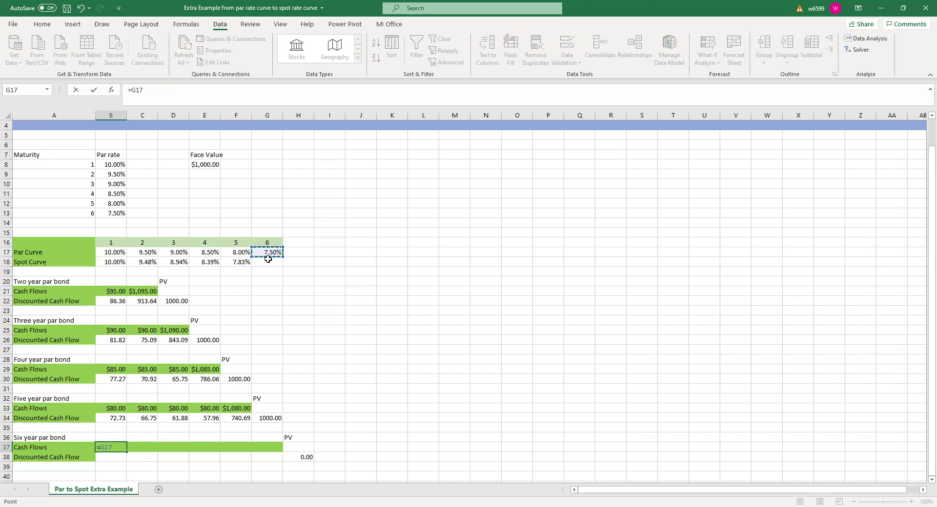
pyautogui.click(209, 164)
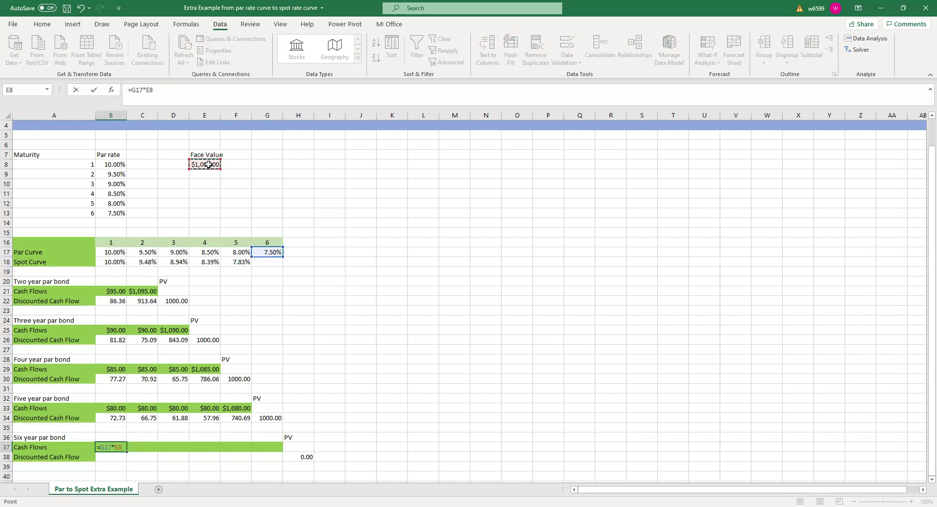
pyautogui.press('Return')
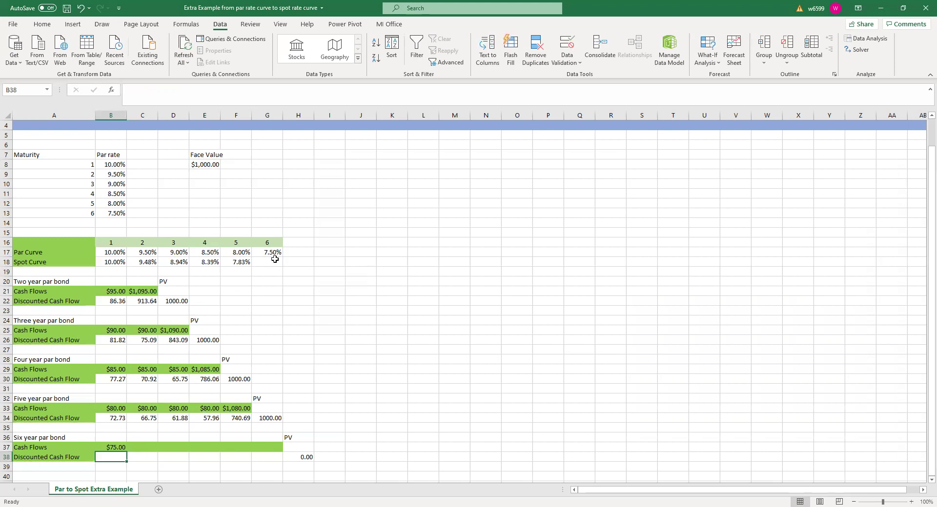
pyautogui.click(117, 447)
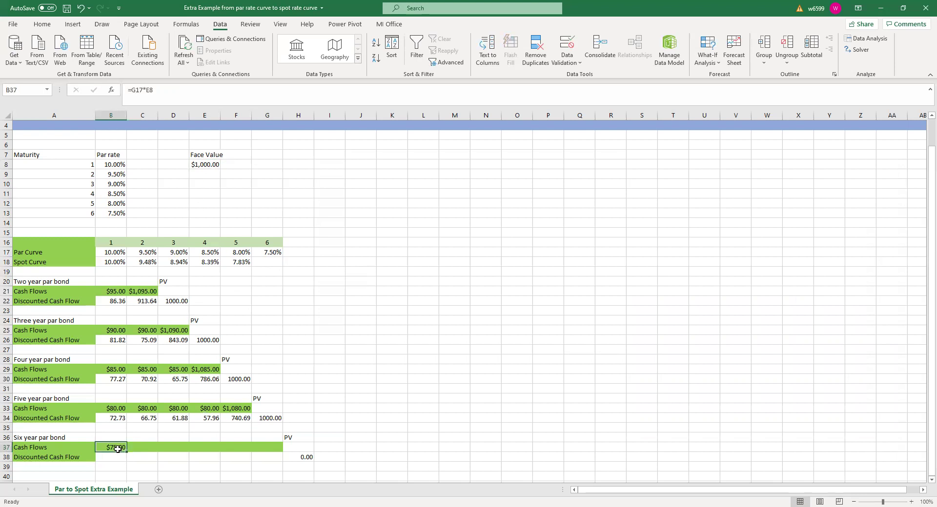
pyautogui.click(163, 94)
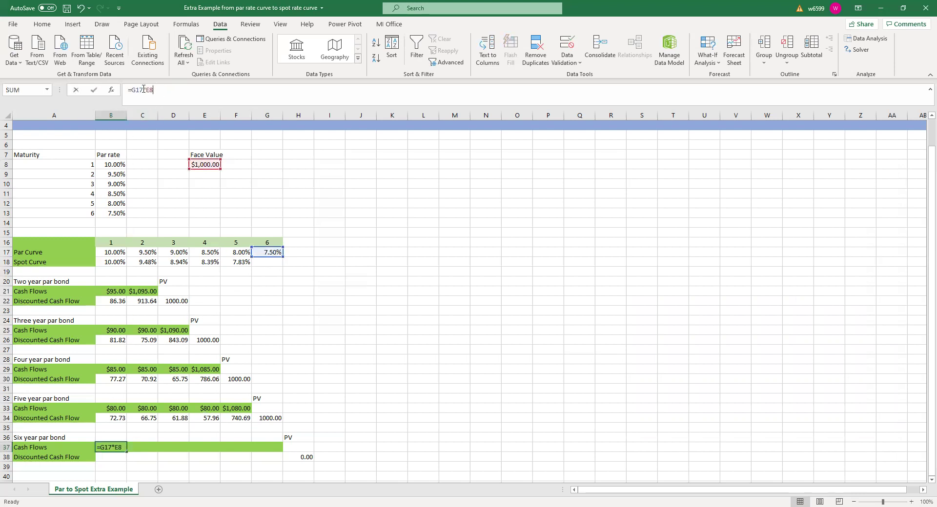
pyautogui.hotkey('shift', 'Home')
pyautogui.press('Return')
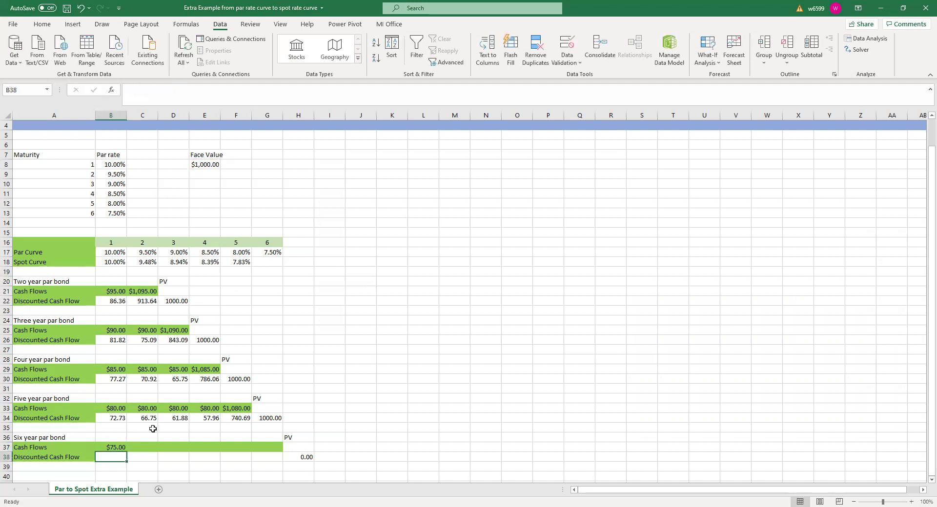
pyautogui.click(122, 447)
pyautogui.moveTo(127, 451); pyautogui.dragTo(278, 451)
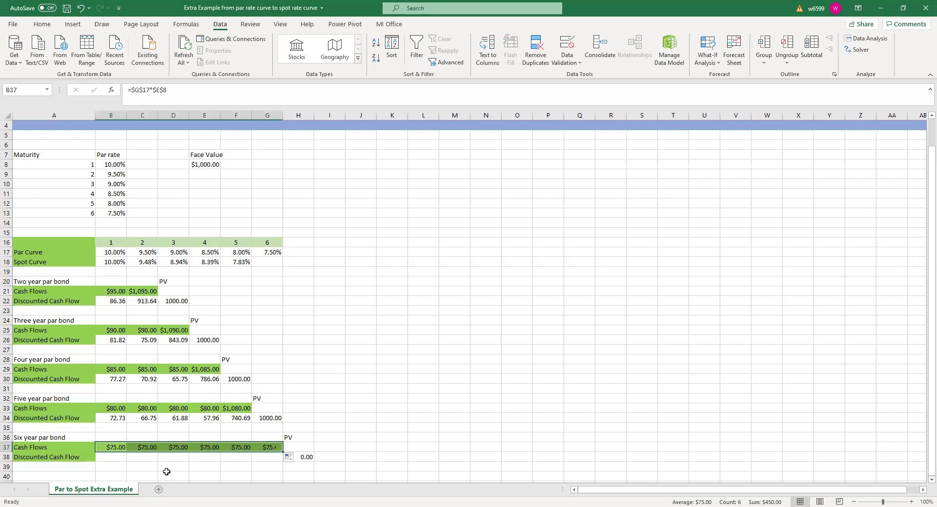
# Begin the discount formula in B38, dividing the cash flow B37 by (1+...)
pyautogui.click(107, 455)
pyautogui.write('=')
pyautogui.press('Up')
pyautogui.write('/')
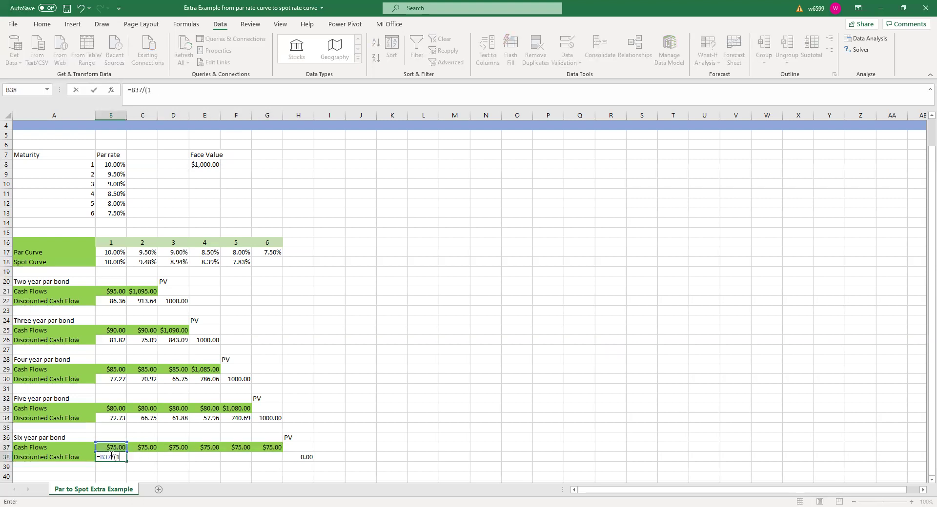
pyautogui.write('(1+')
# Complete =B37/(1+B18)^B16 in B38 and fill the discounted cash flows across to G38
pyautogui.click(103, 262)
pyautogui.write(')')
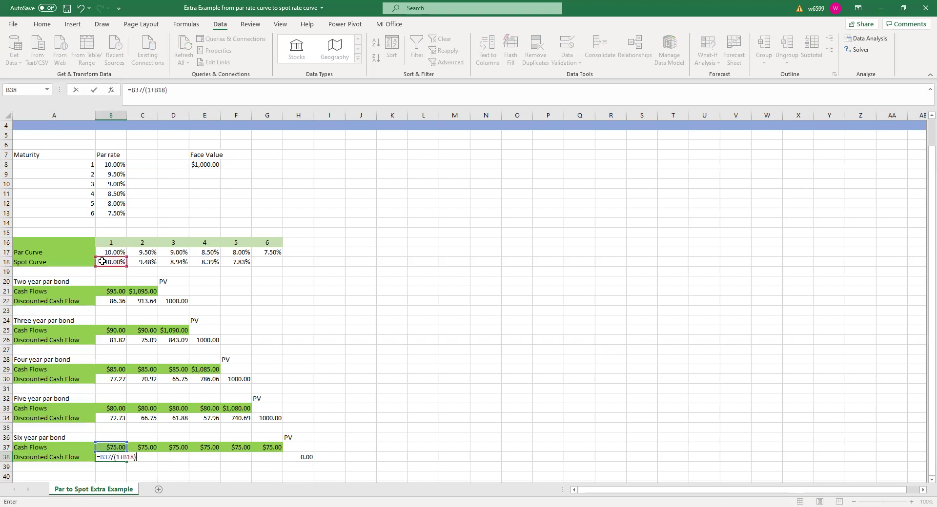
pyautogui.click(107, 243)
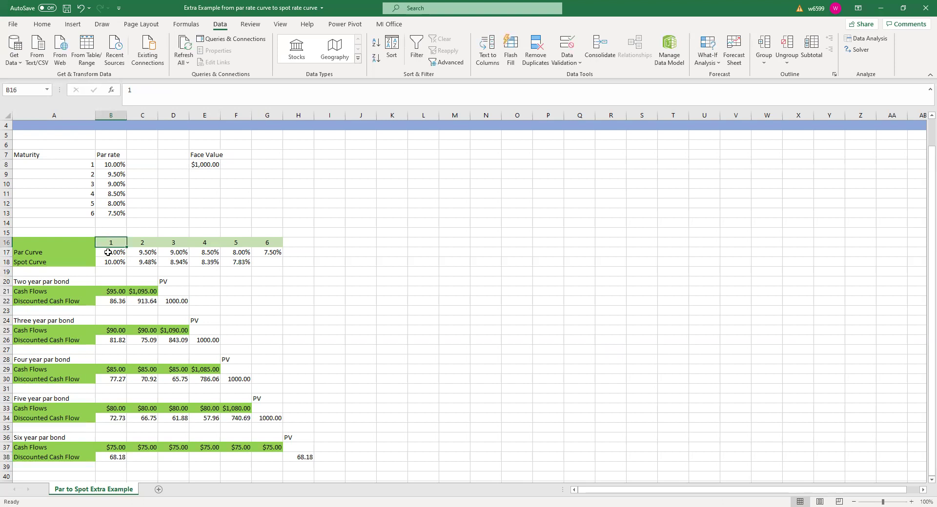
pyautogui.click(109, 453)
pyautogui.click(182, 100)
pyautogui.write('^')
pyautogui.click(111, 243)
pyautogui.press('Return')
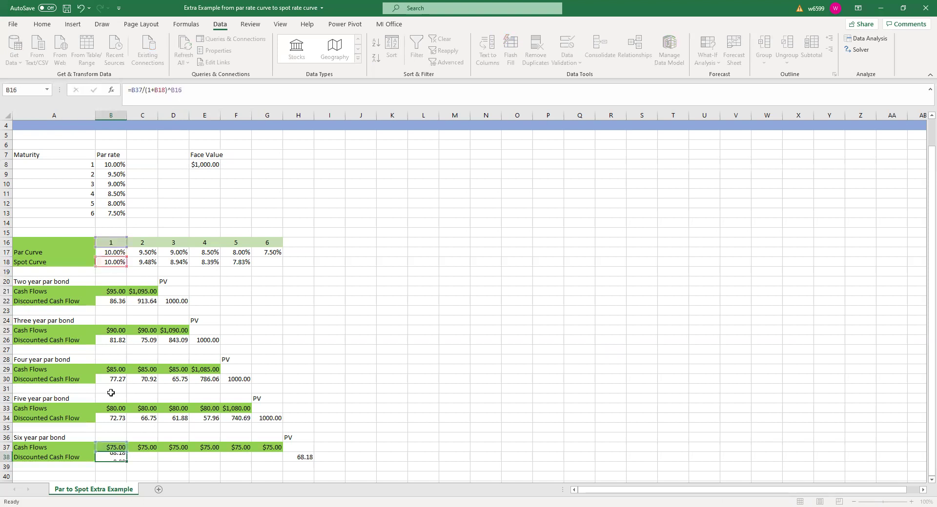
pyautogui.moveTo(126, 462); pyautogui.dragTo(286, 458)
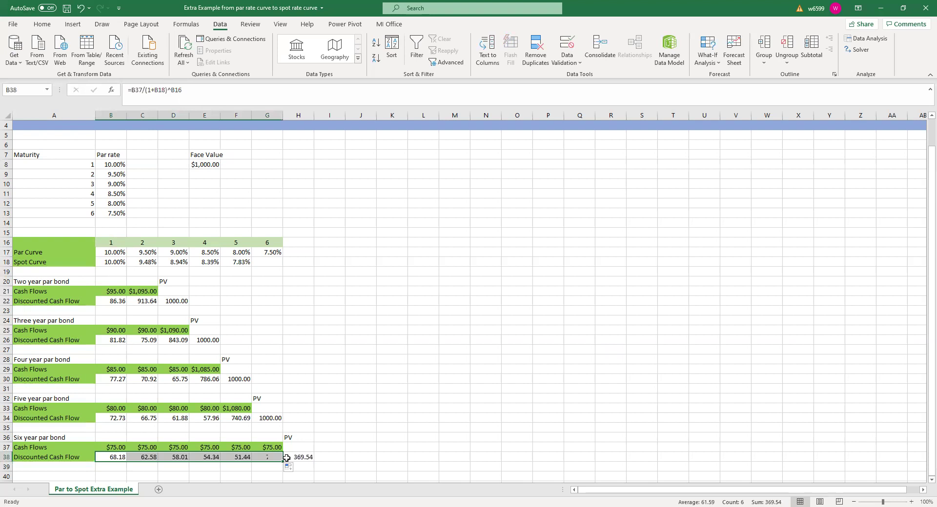
# Add face value E8 to G37 for a $1,075.00 final payment, totalling a 1369.54 PV
pyautogui.click(268, 445)
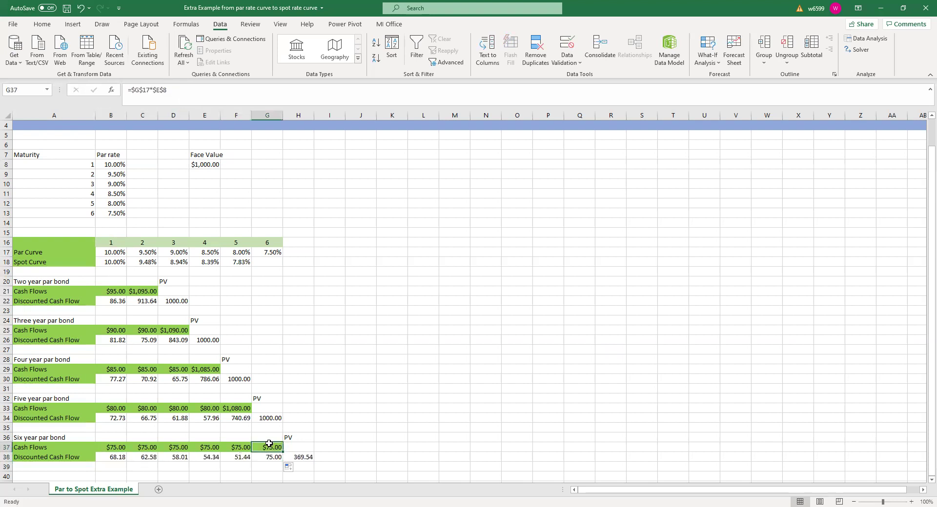
pyautogui.click(233, 87)
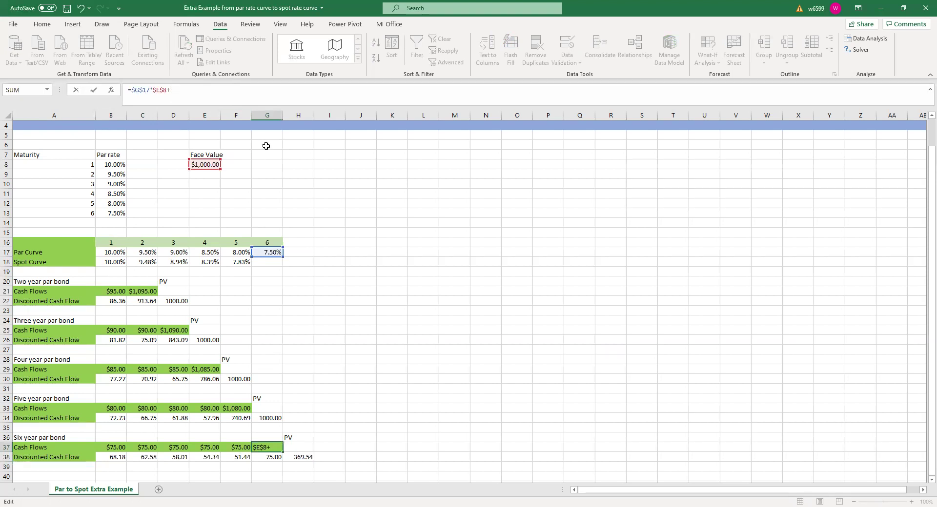
pyautogui.click(215, 166)
pyautogui.doubleClick(175, 88)
pyautogui.press('Return')
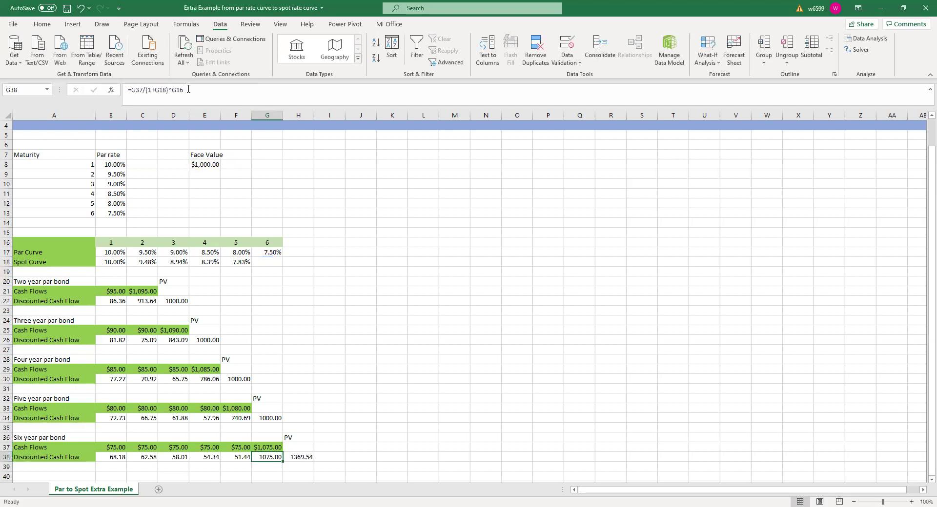
pyautogui.click(296, 458)
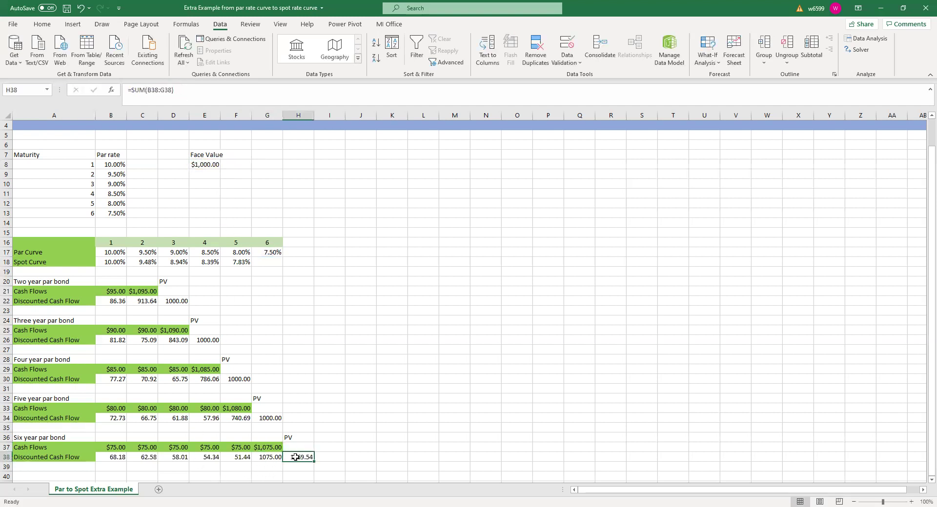
pyautogui.click(858, 50)
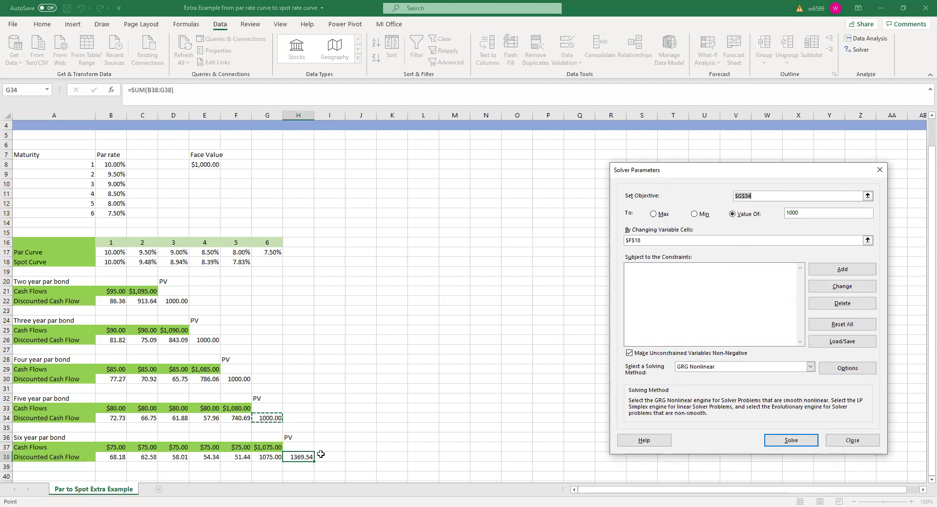
# Solve H38 to 1000 by changing G18 for a 7.27% six-year spot rate, then save
pyautogui.click(298, 457)
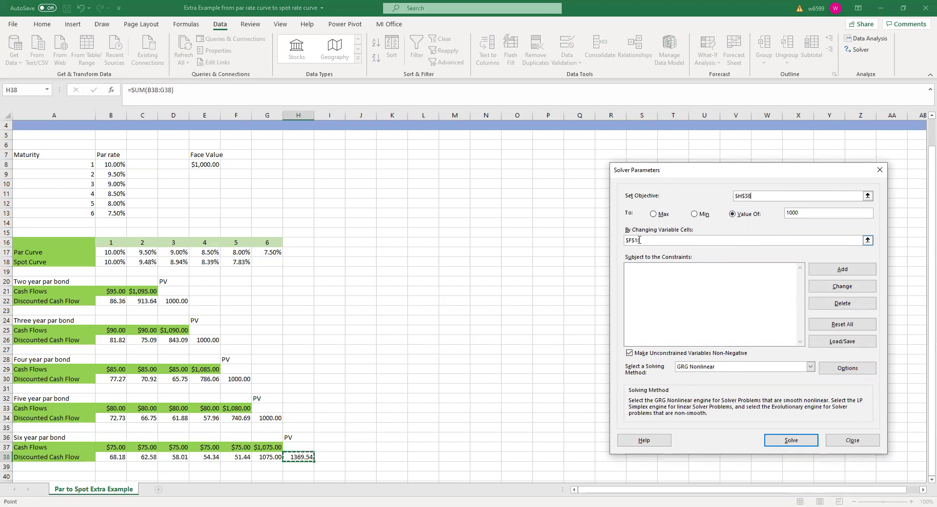
pyautogui.moveTo(644, 239); pyautogui.dragTo(617, 242)
pyautogui.click(269, 263)
pyautogui.click(788, 442)
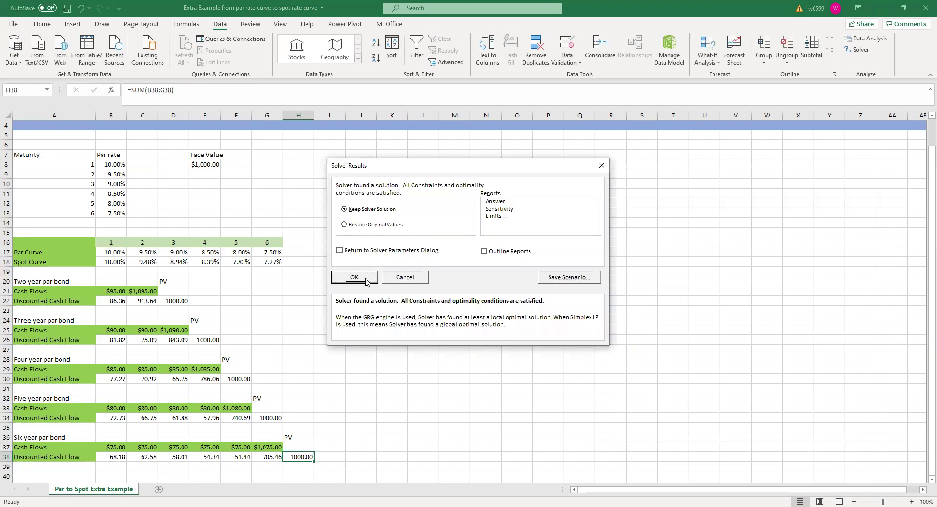
pyautogui.click(366, 282)
pyautogui.click(297, 308)
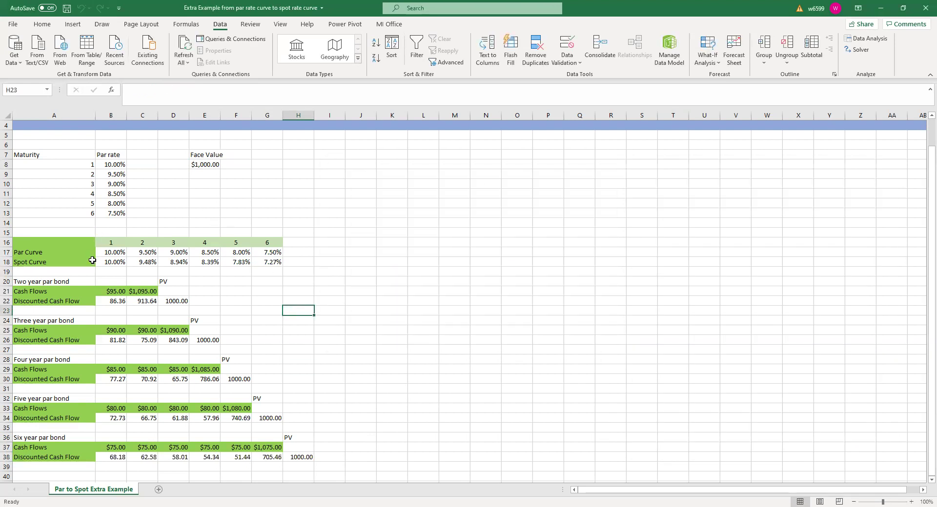
pyautogui.click(67, 8)
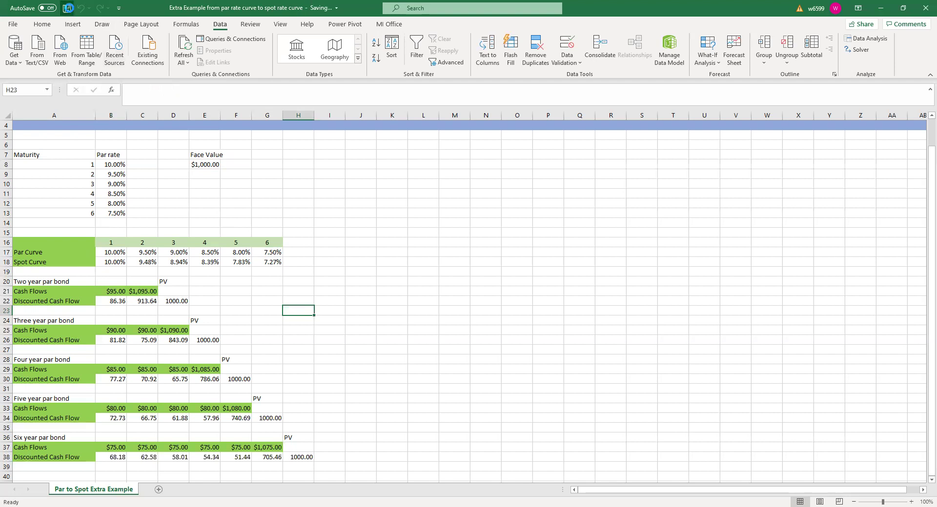